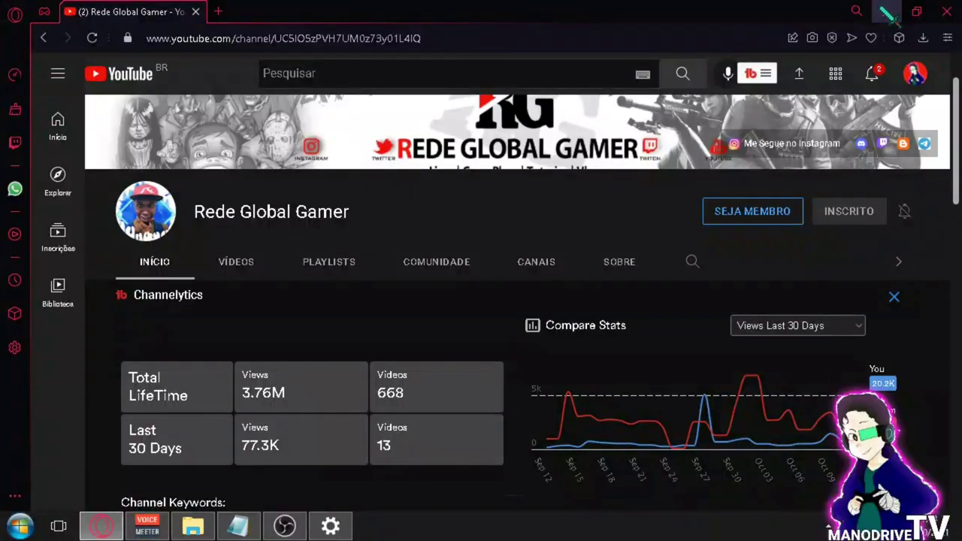
Look through the YouTube notifications, then minimize the browser to return to the SUPER FAST (D:) folder
click(197, 527)
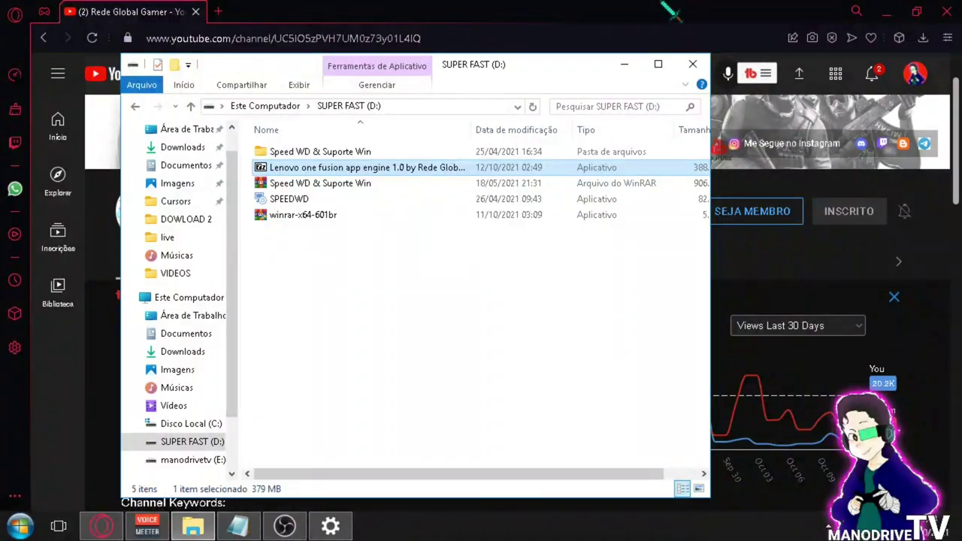
click(875, 75)
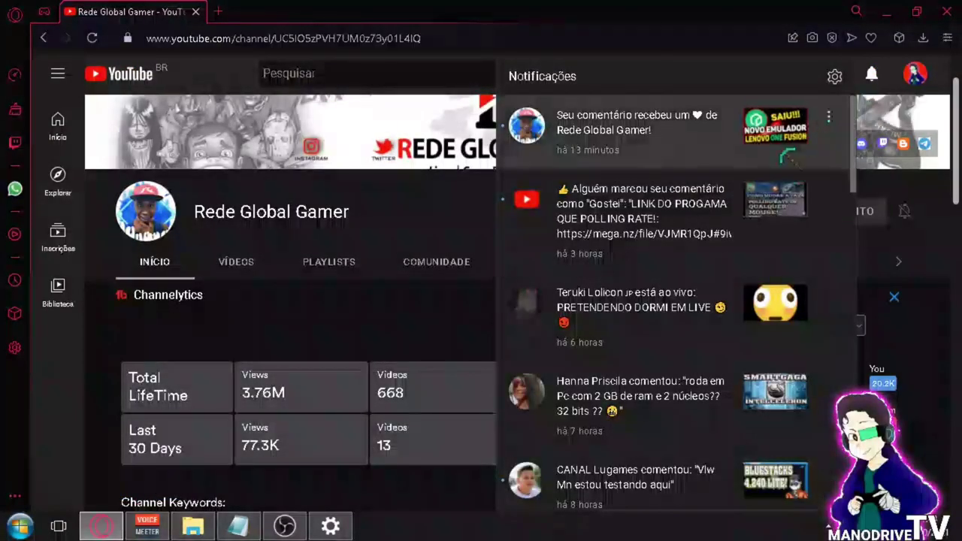
scroll(676, 240, down, 2)
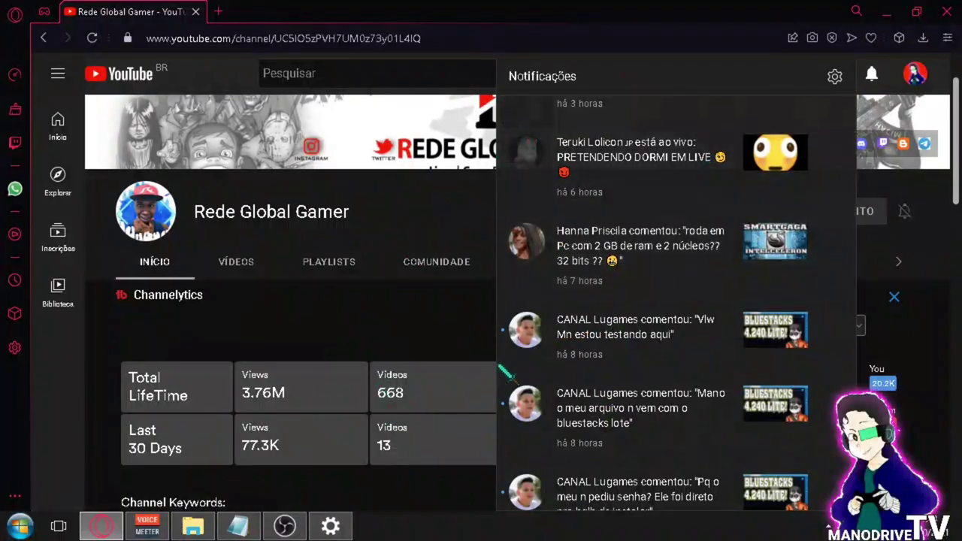
scroll(732, 256, down, 1)
scroll(733, 248, down, 8)
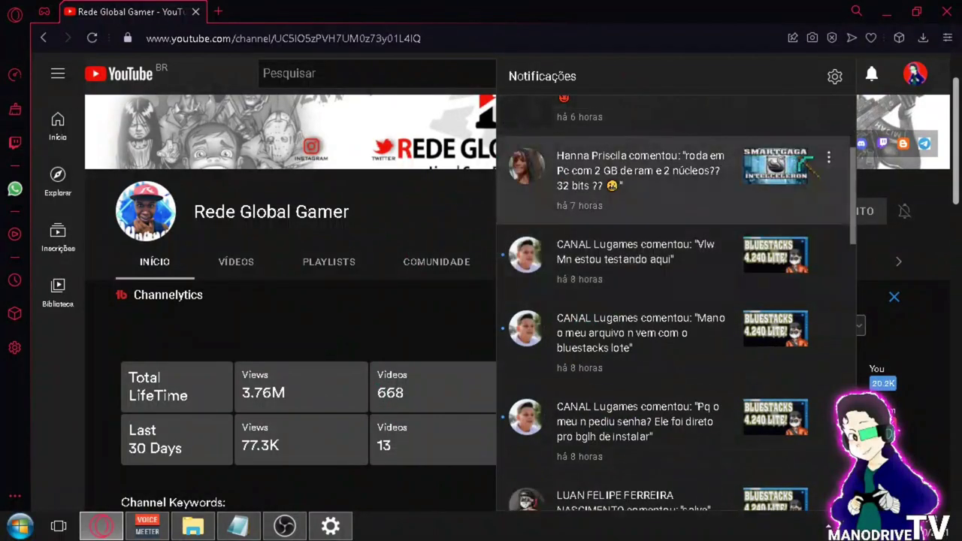
scroll(732, 248, down, 7)
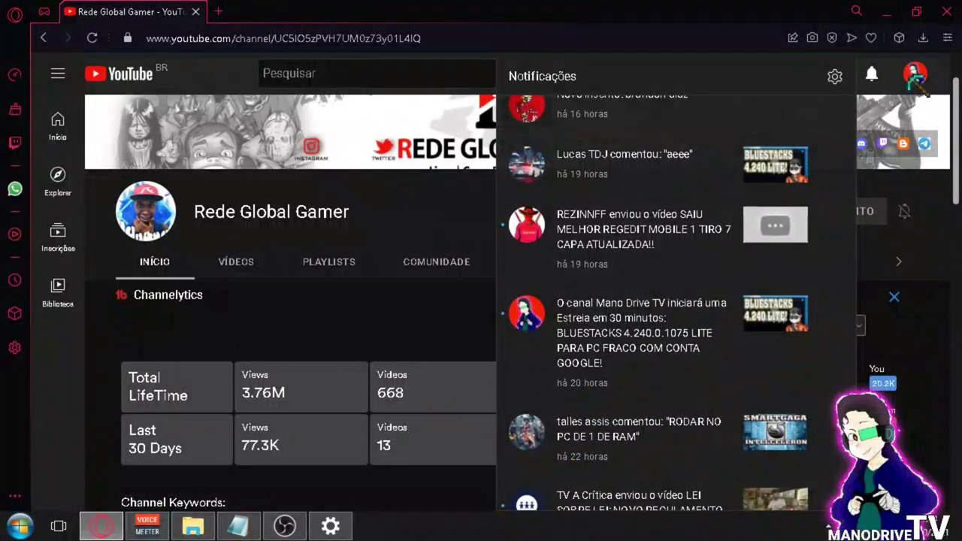
click(871, 74)
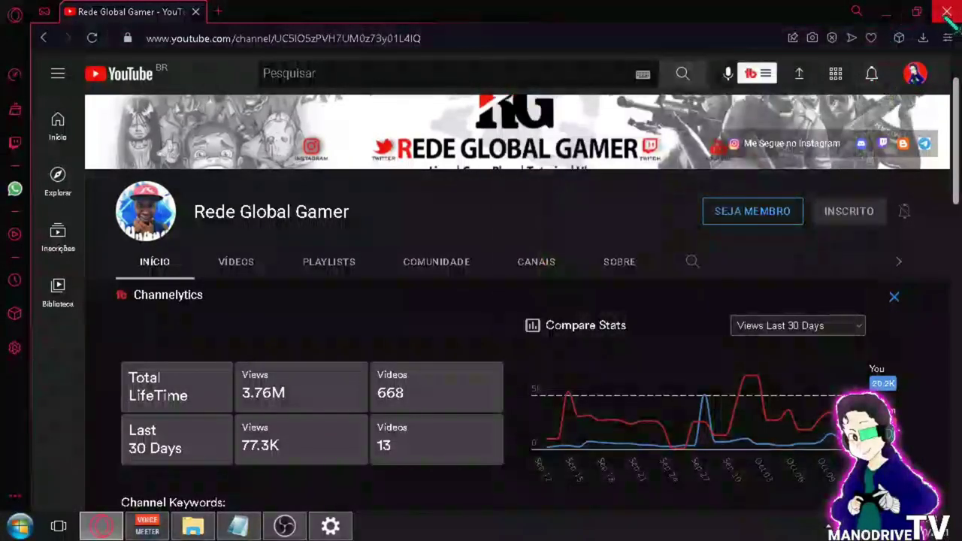
click(887, 11)
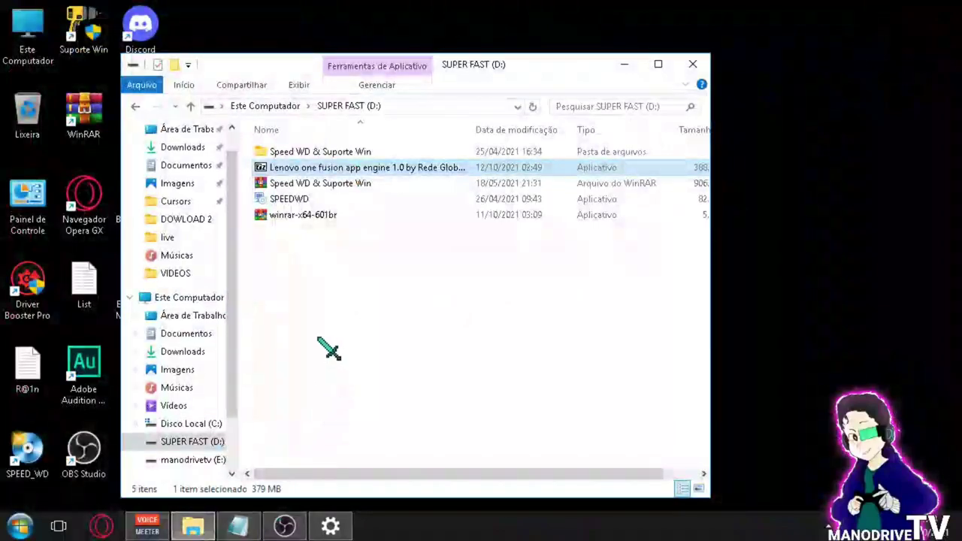
Run the Lenovo one fusion app engine 1.0 self-extracting archive on D: and set its destination to E:\DOWLOAD 2
double_click(387, 171)
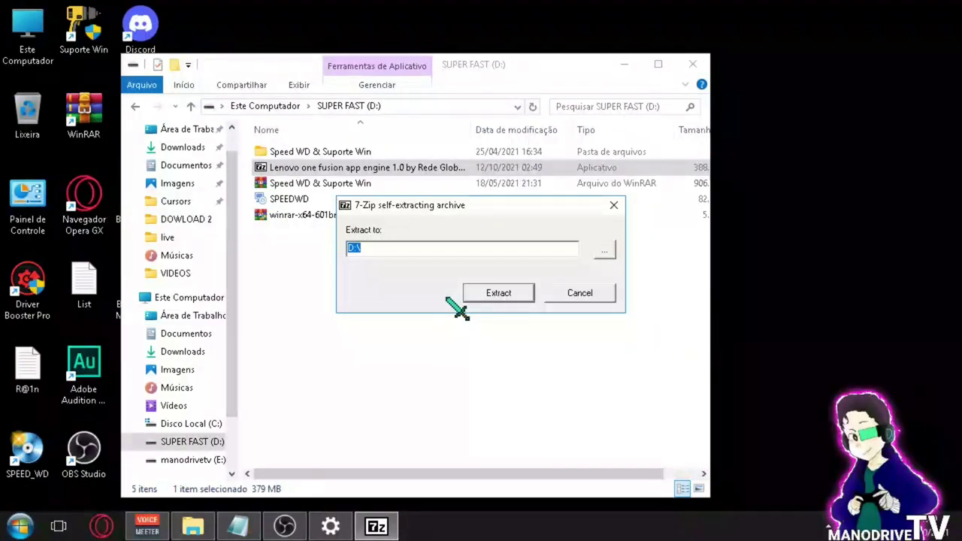
click(599, 249)
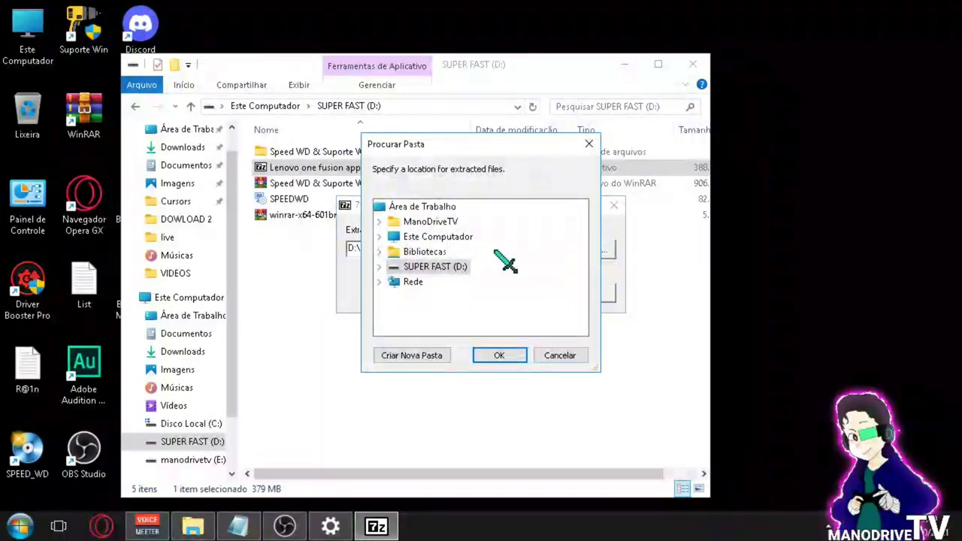
double_click(428, 237)
scroll(547, 288, down, 1)
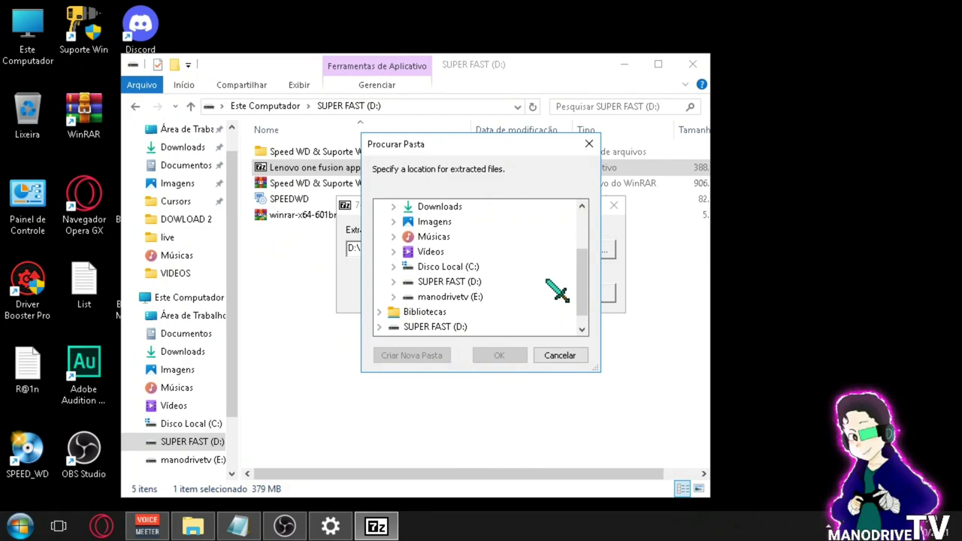
double_click(458, 296)
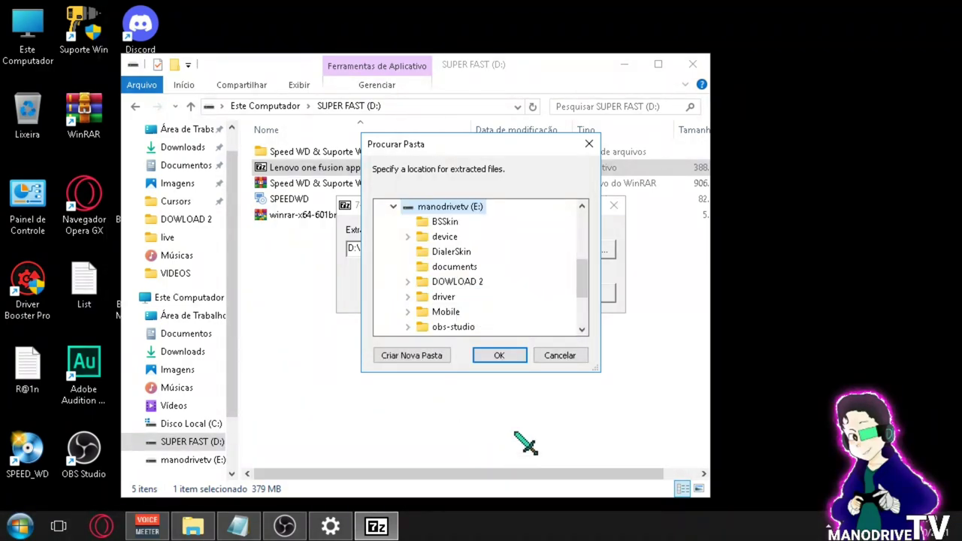
double_click(469, 282)
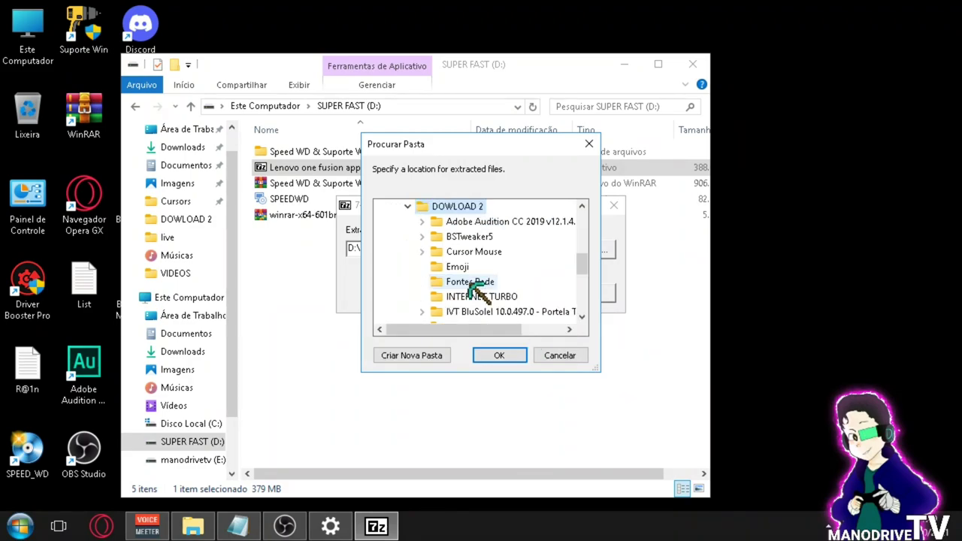
click(499, 355)
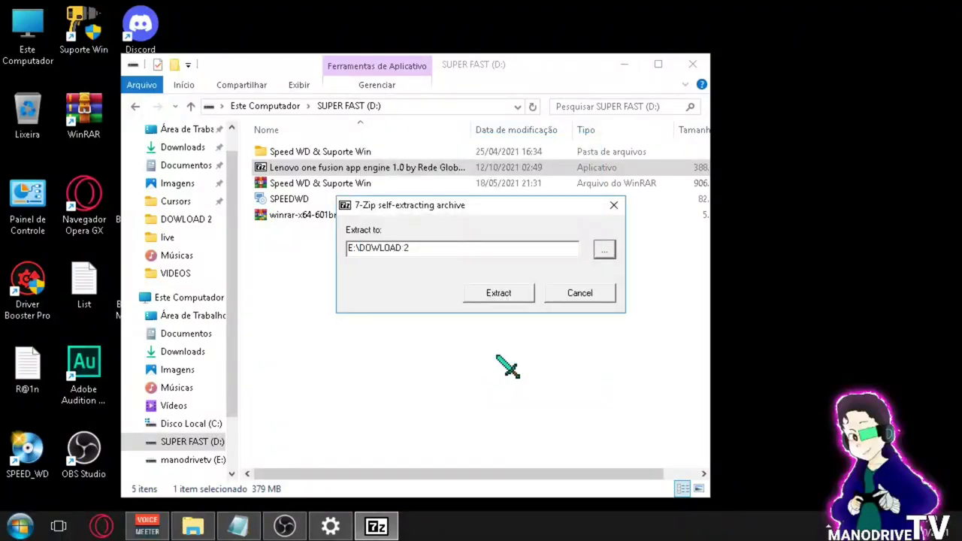
Try to extract the archive by entering the archive password, and close the extraction window
click(520, 293)
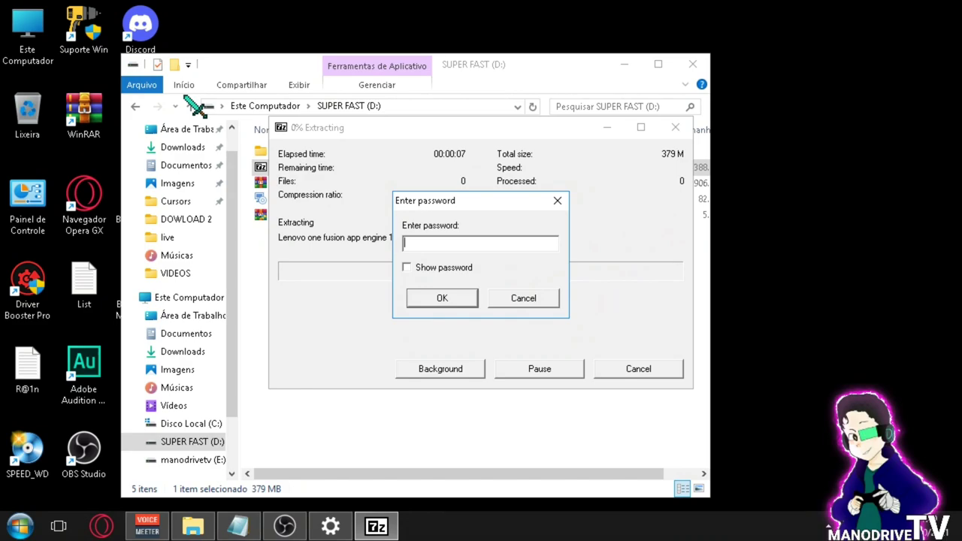
text(1)
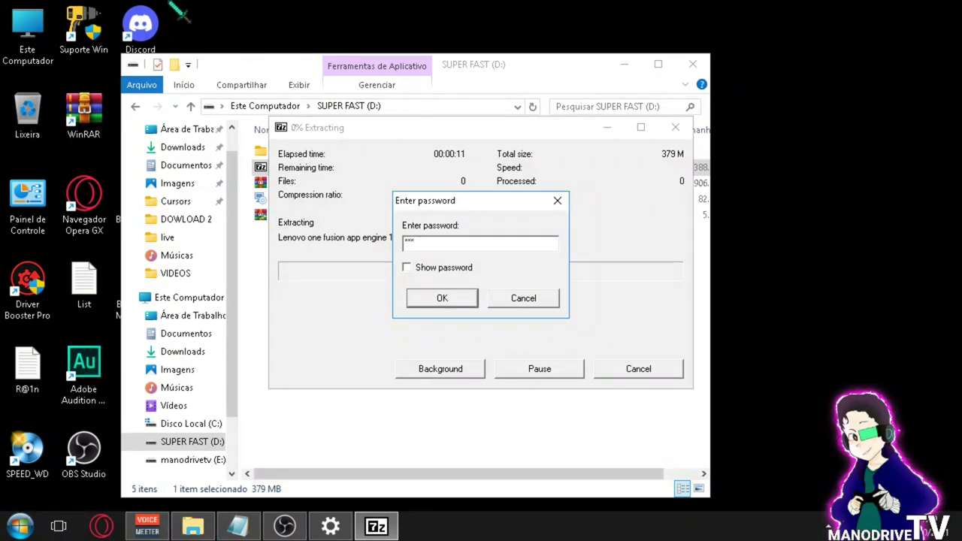
click(468, 298)
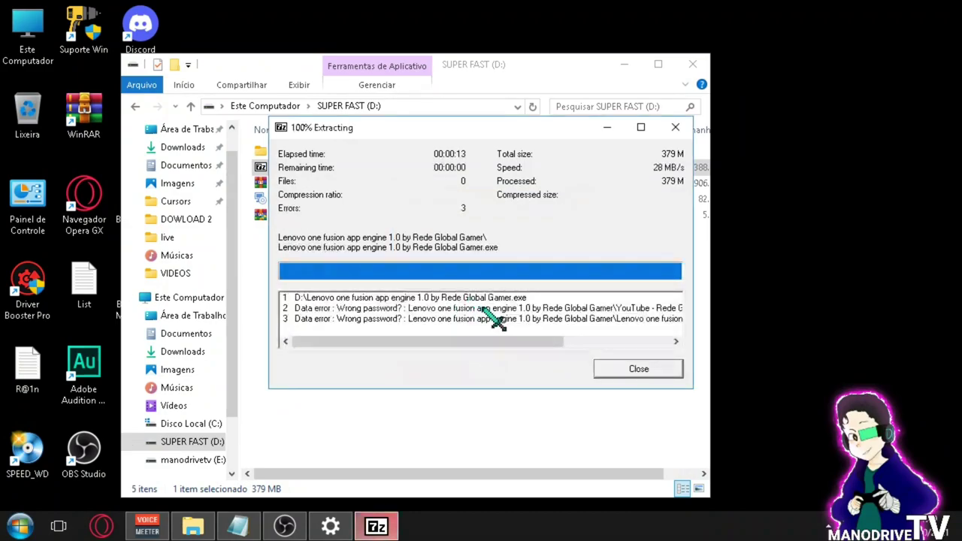
click(638, 369)
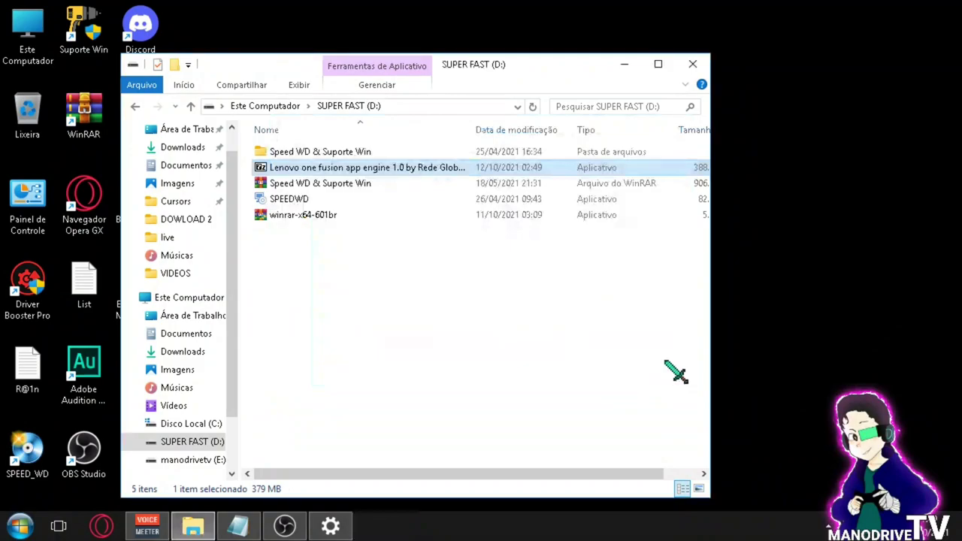
Extract the Lenovo one fusion app engine 1.0 archive stored in DOWLOAD 2 to that same folder, entering the archive password
click(184, 218)
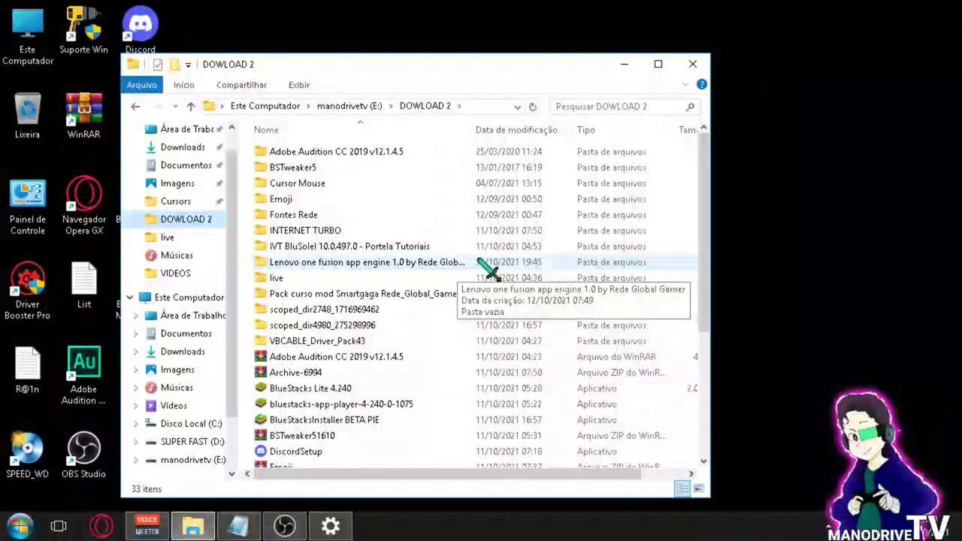
scroll(487, 269, down, 2)
scroll(487, 269, down, 2)
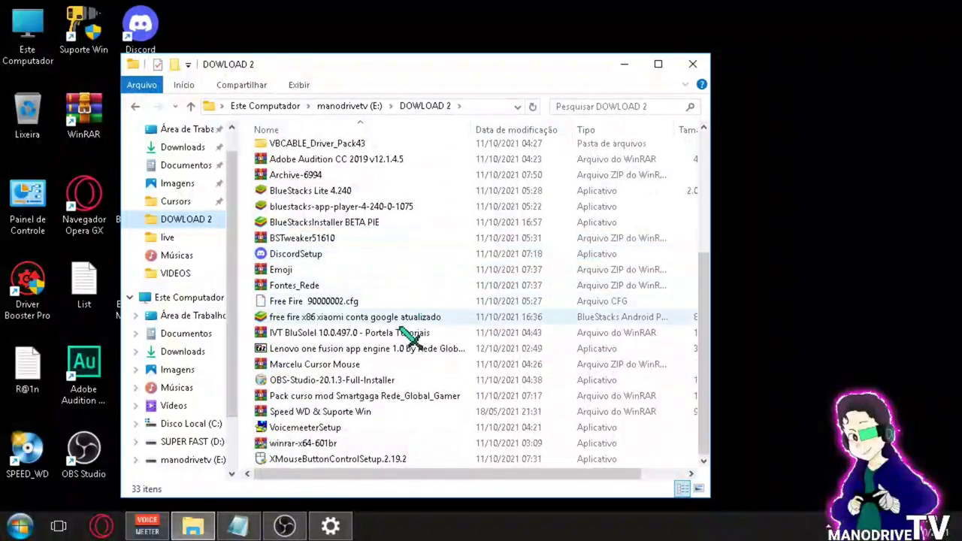
double_click(374, 355)
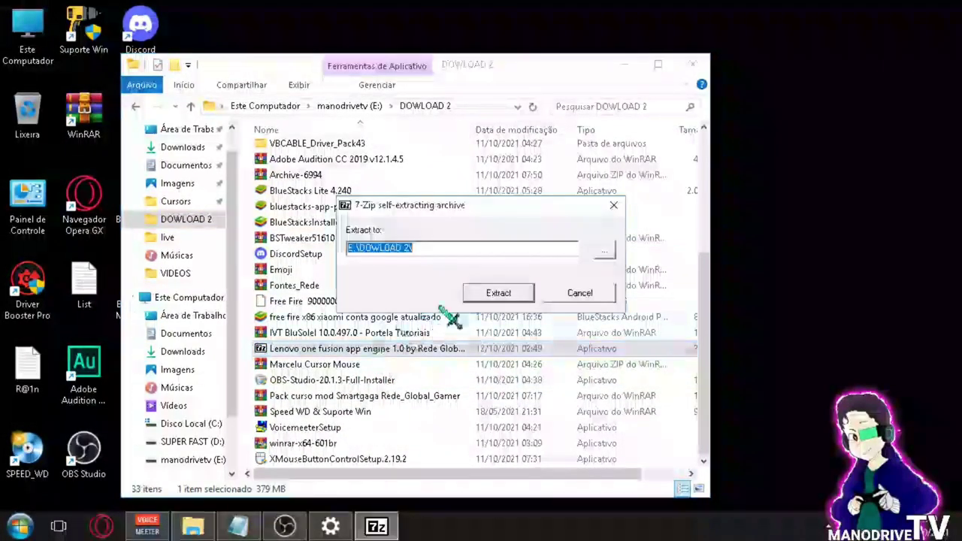
click(481, 296)
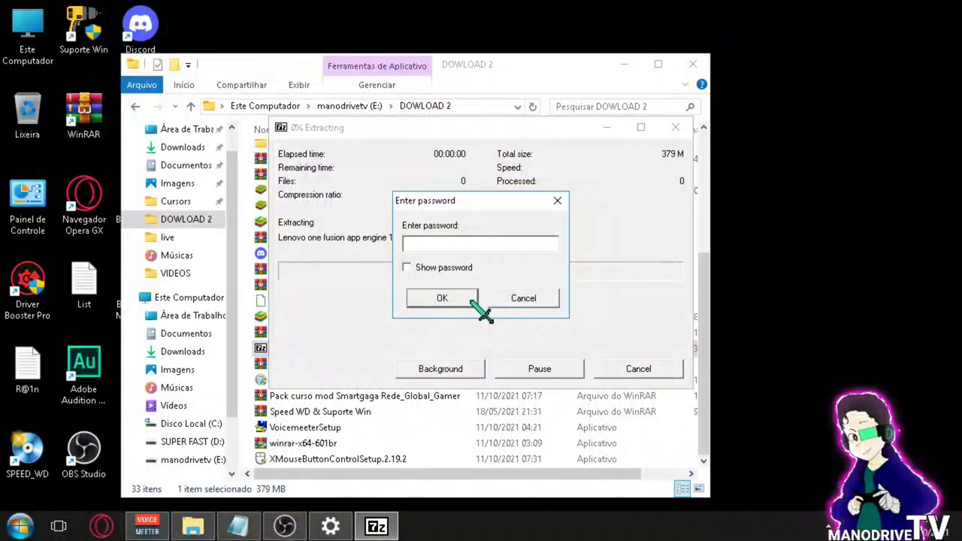
text(*)
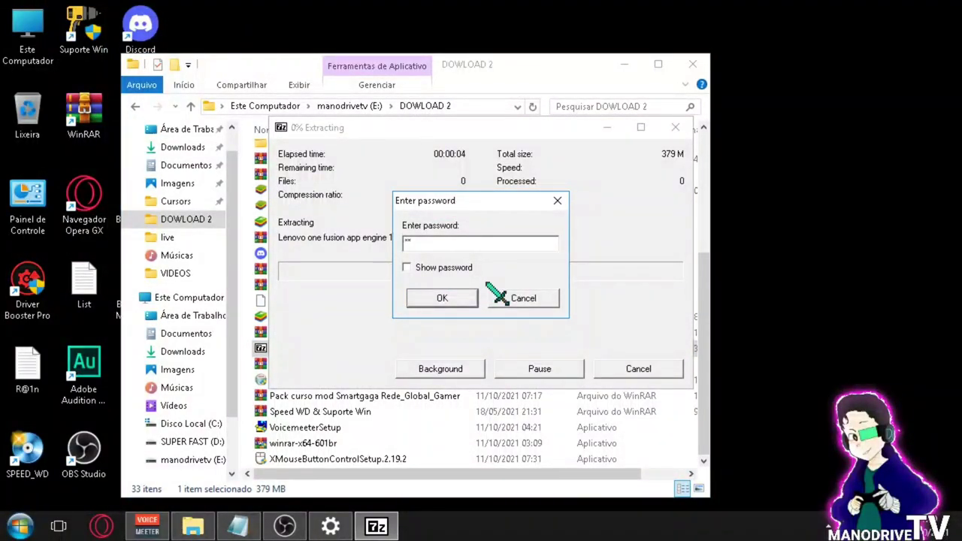
text(*)
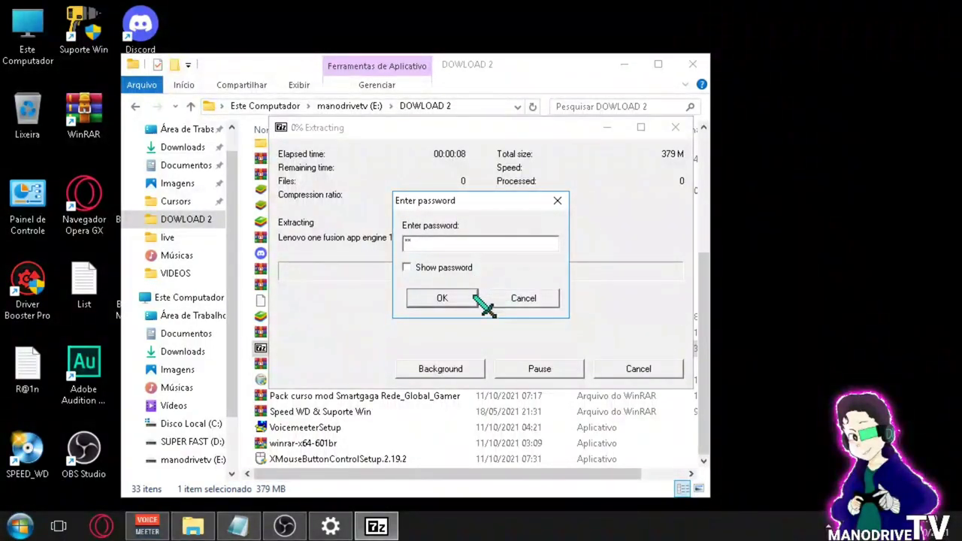
key(Return)
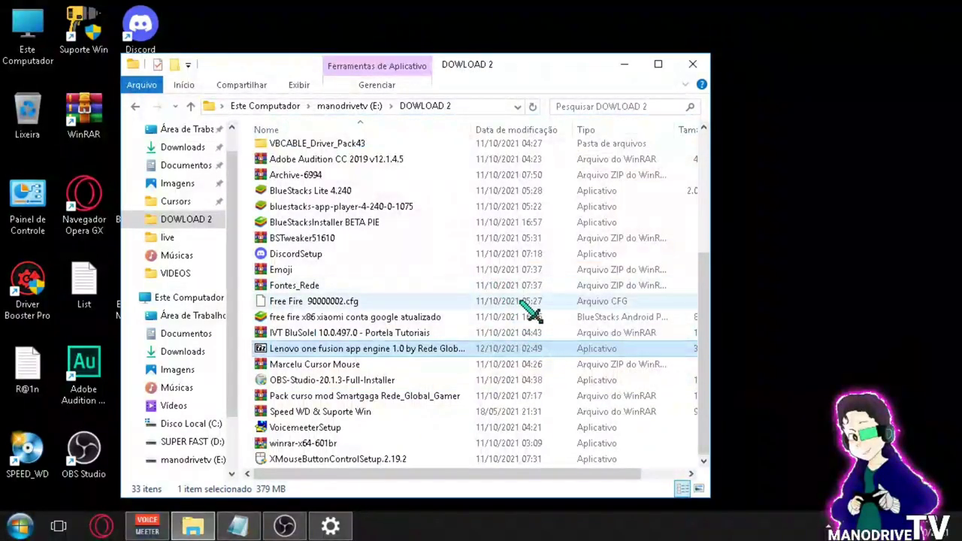
Run the Lenovo one fusion app engine 1.0 application from its extracted folder in DOWLOAD 2 and allow it to start
scroll(526, 309, up, 3)
scroll(541, 301, up, 2)
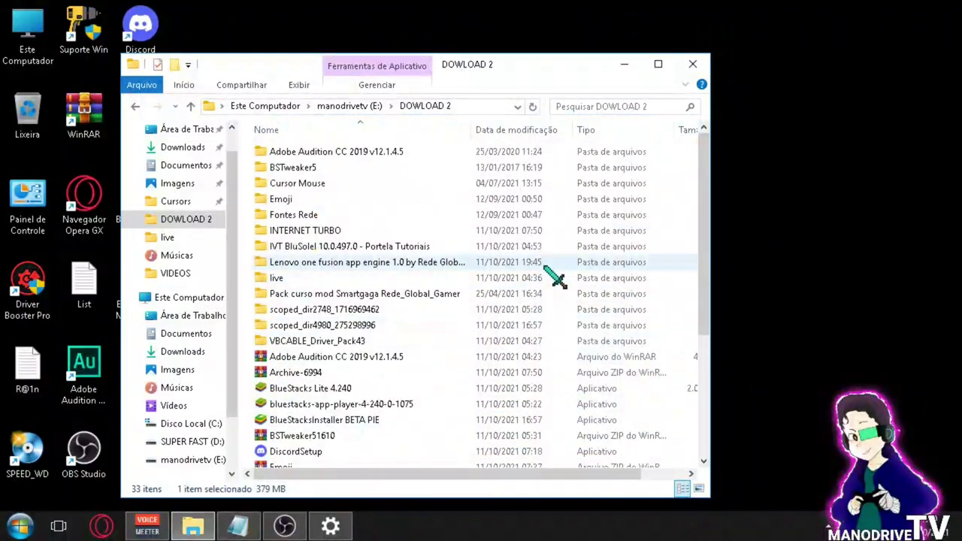
double_click(441, 264)
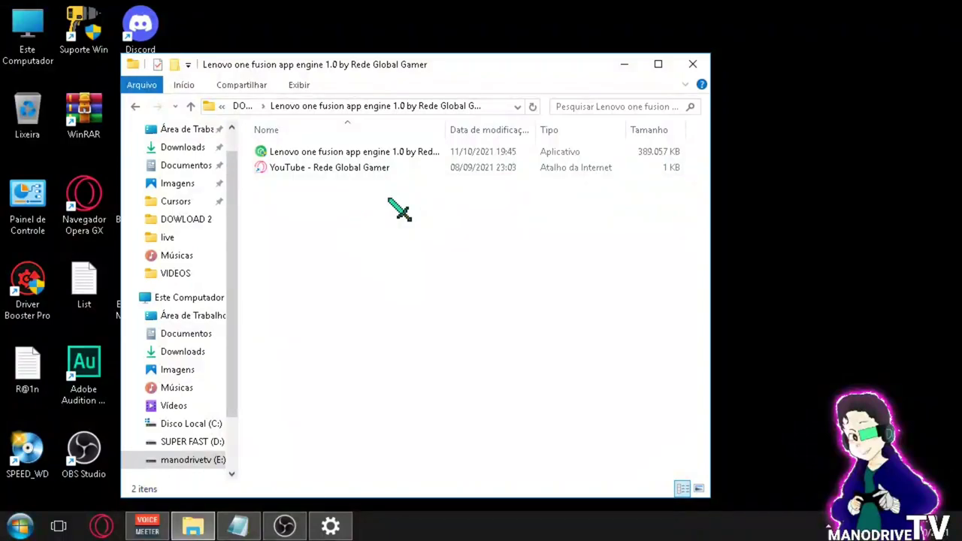
double_click(423, 155)
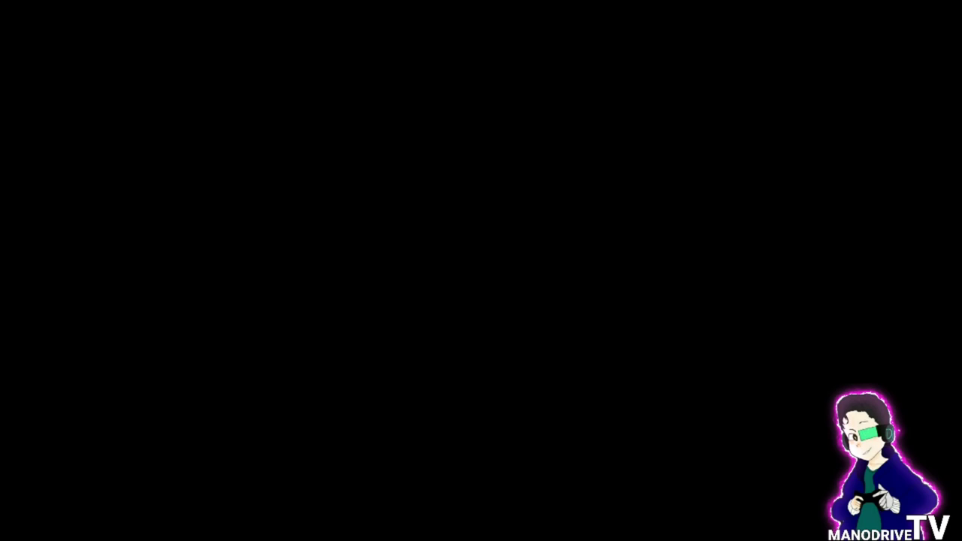
click(438, 369)
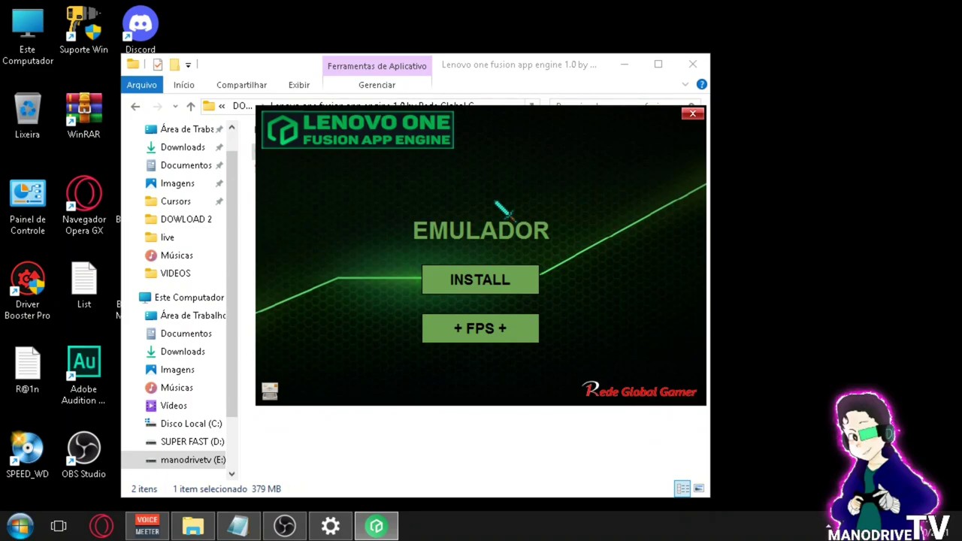
Start the emulator's installer and expand the custom options with the installation path
click(530, 283)
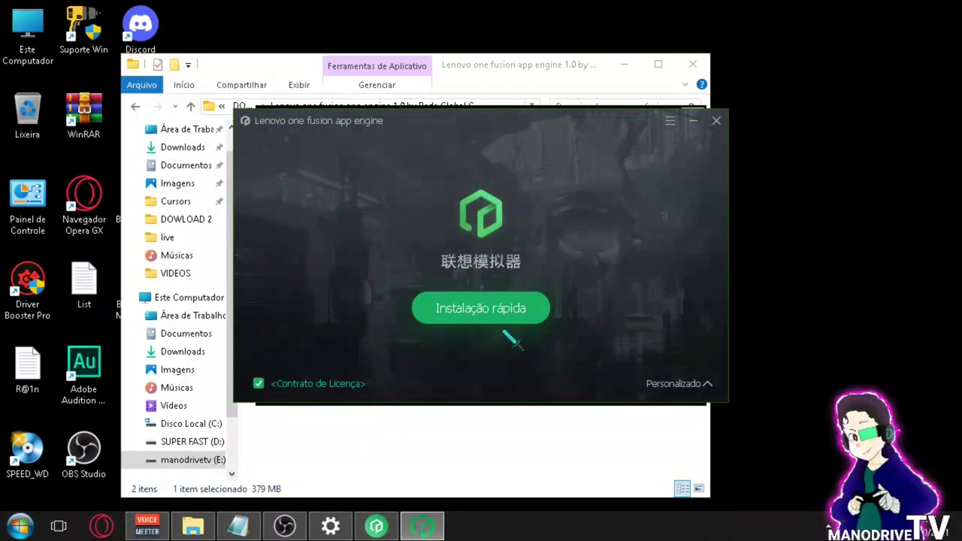
click(710, 384)
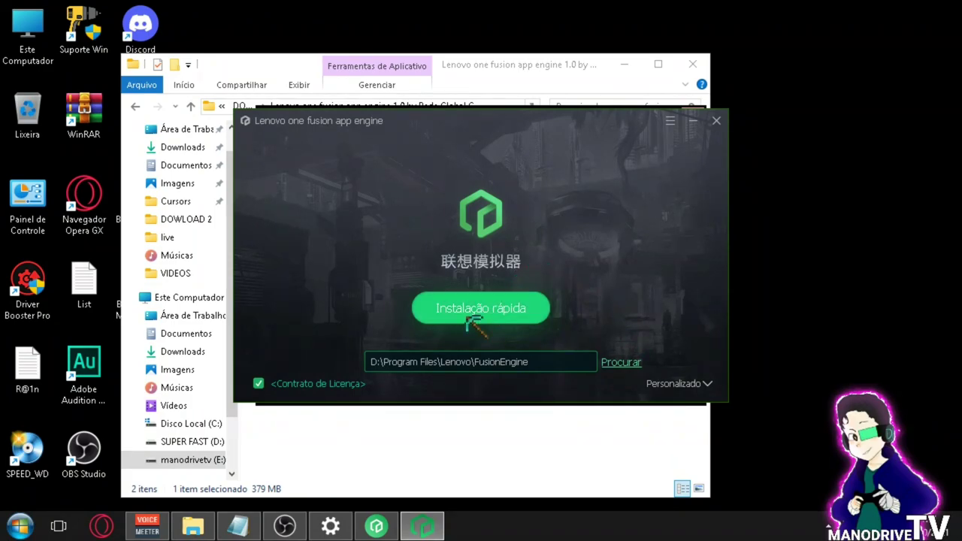
Try a quick installation of the emulator into D:\Program Files\Lenovo\FusionEngine, dismissing the warnings
click(515, 315)
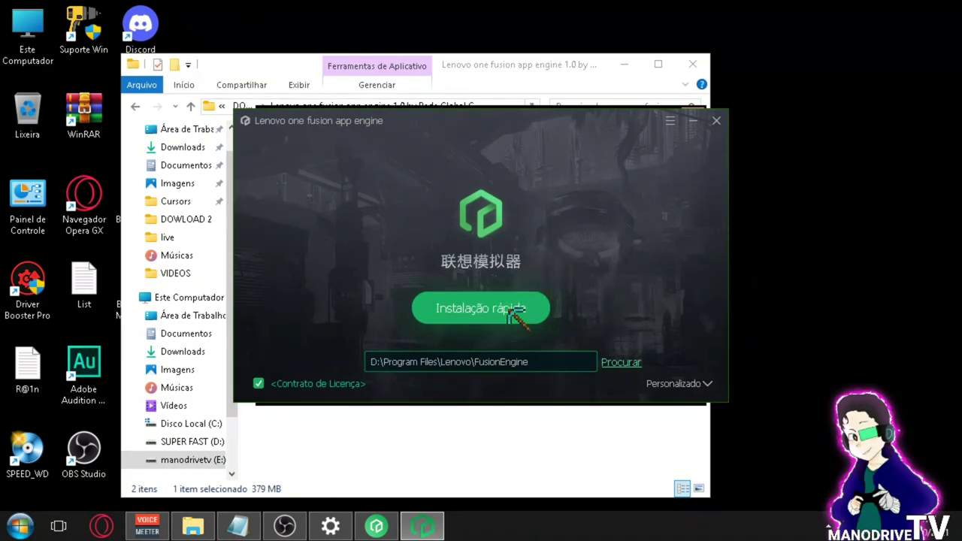
click(644, 175)
click(545, 264)
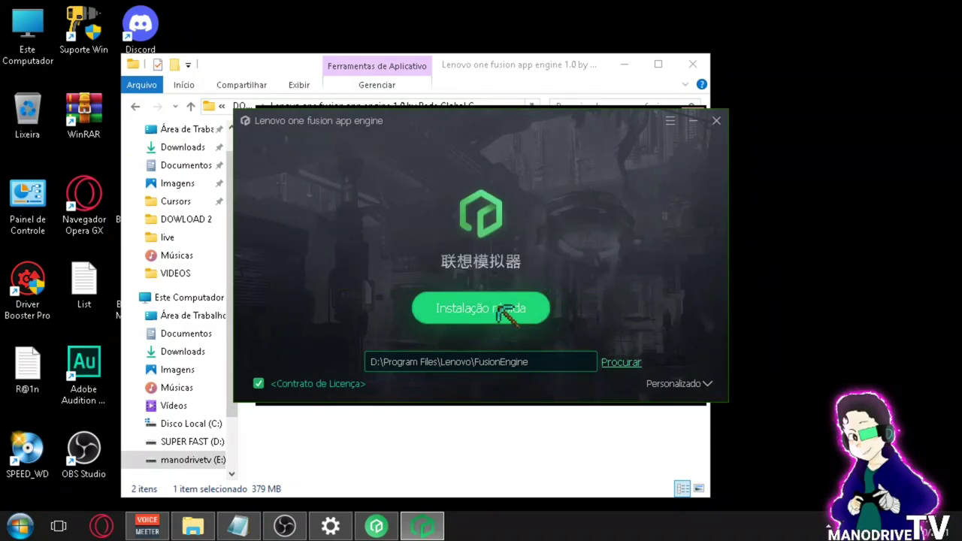
click(504, 307)
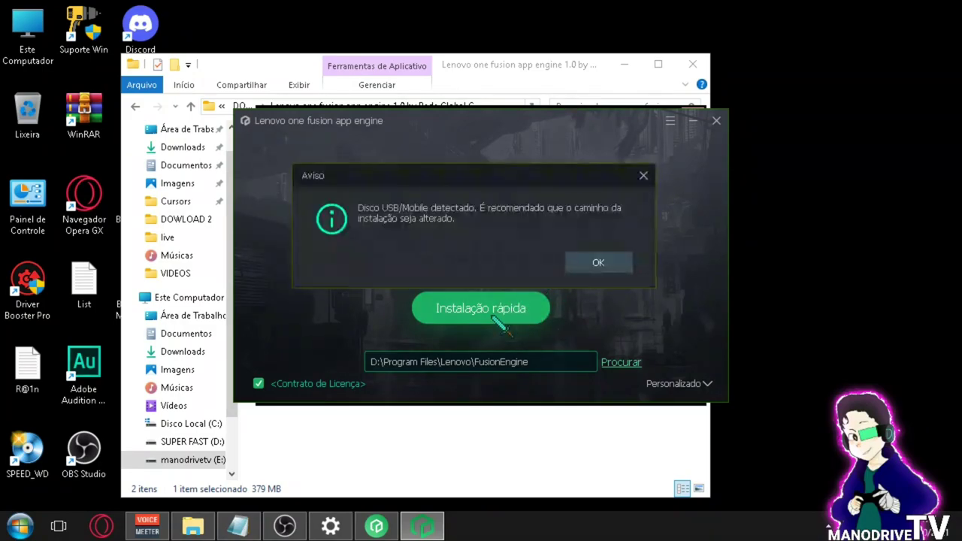
click(605, 261)
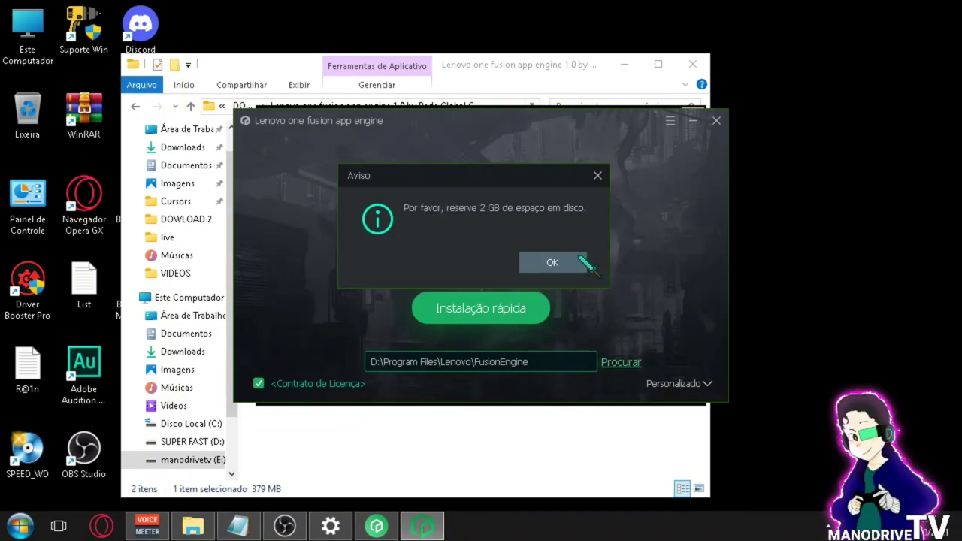
click(575, 259)
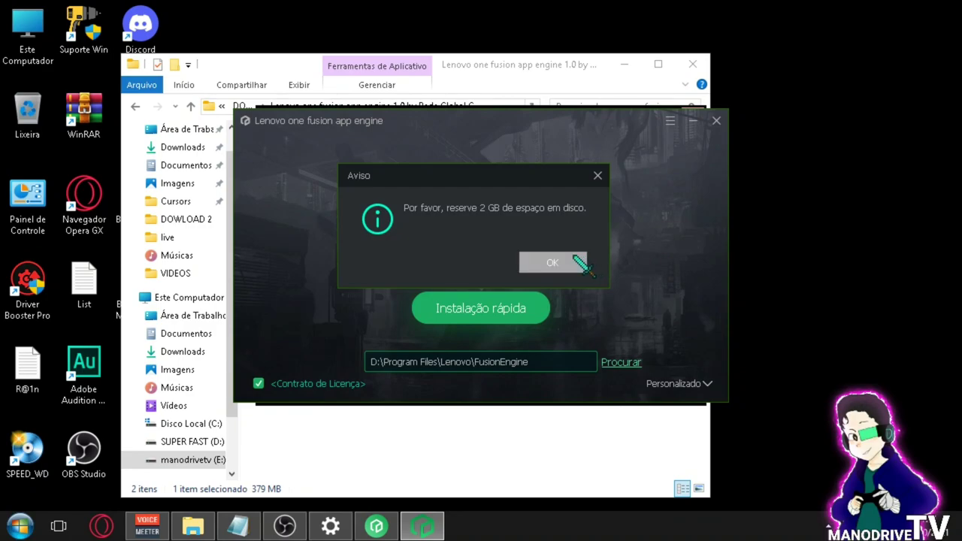
Set the installation folder to the manodrivetv (E:) drive and run the quick installation of the emulator
click(619, 363)
click(322, 389)
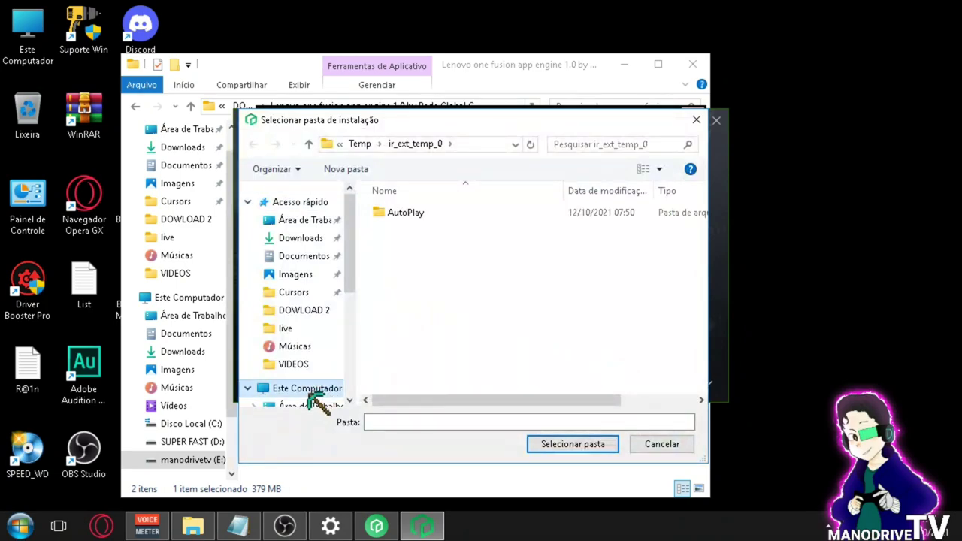
scroll(612, 351, down, 3)
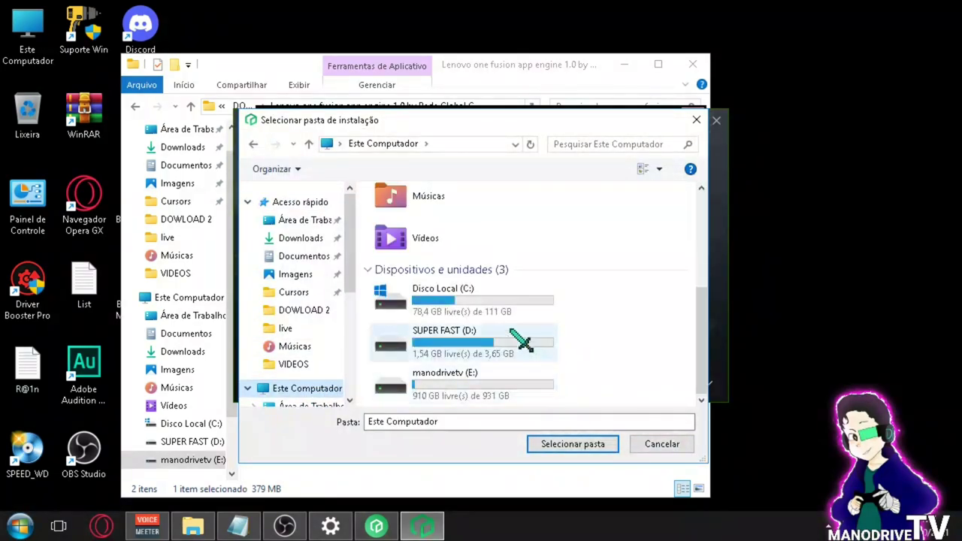
click(490, 389)
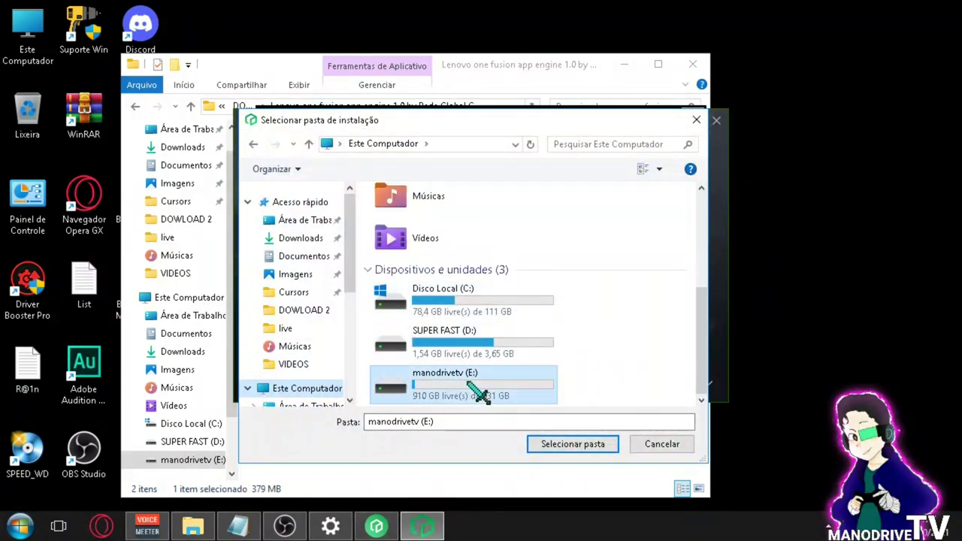
click(593, 448)
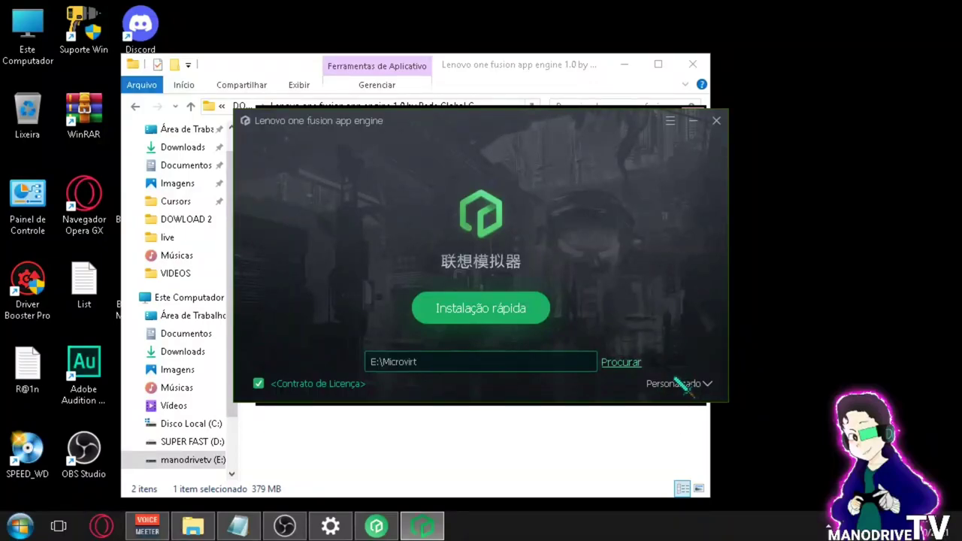
click(539, 314)
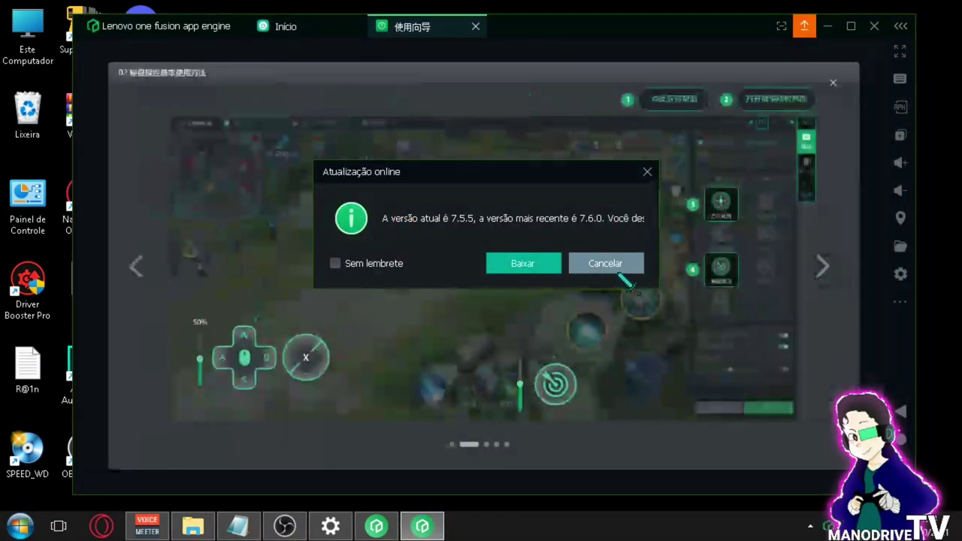
Decline the online update to version 7.6.0 and close the emulator's usage guide
click(617, 270)
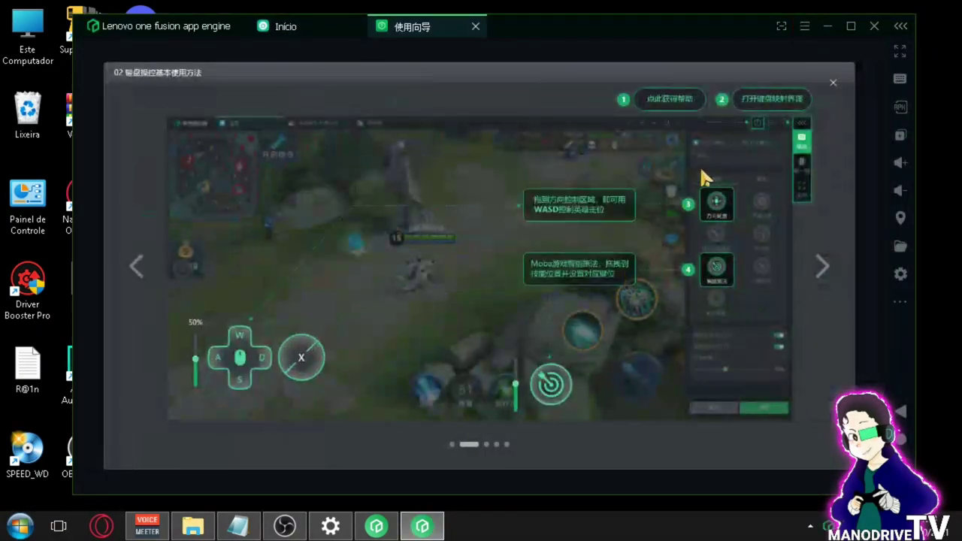
click(834, 81)
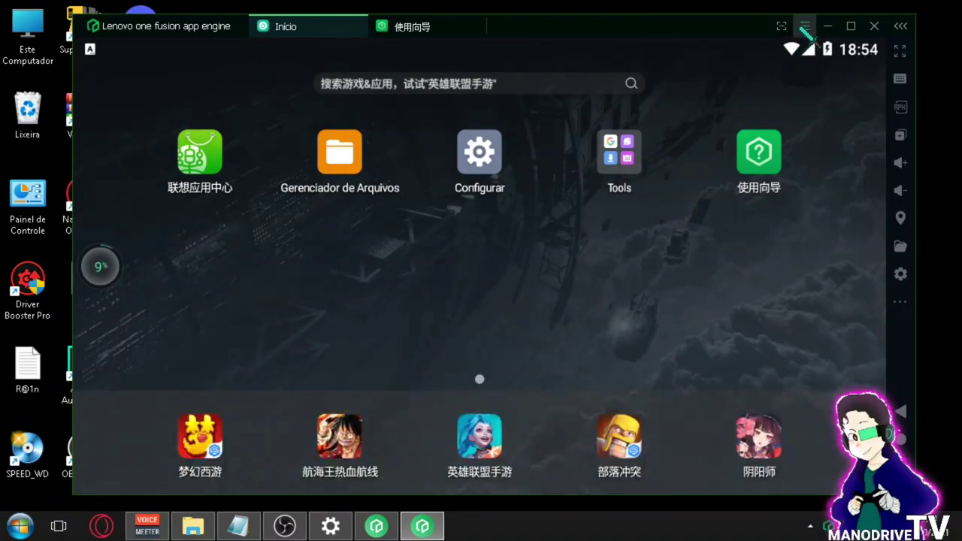
Check the emulator's version in its About information and close it
click(803, 26)
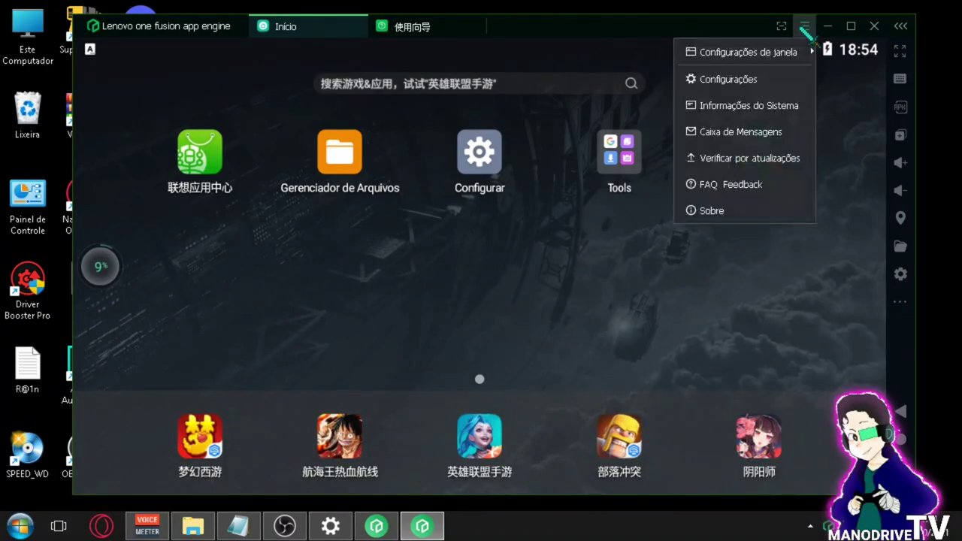
click(712, 211)
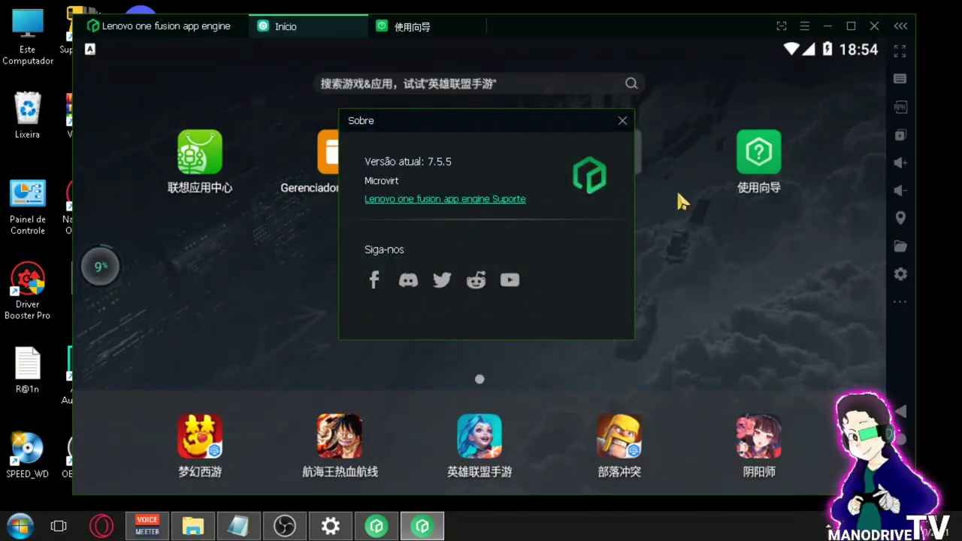
click(621, 121)
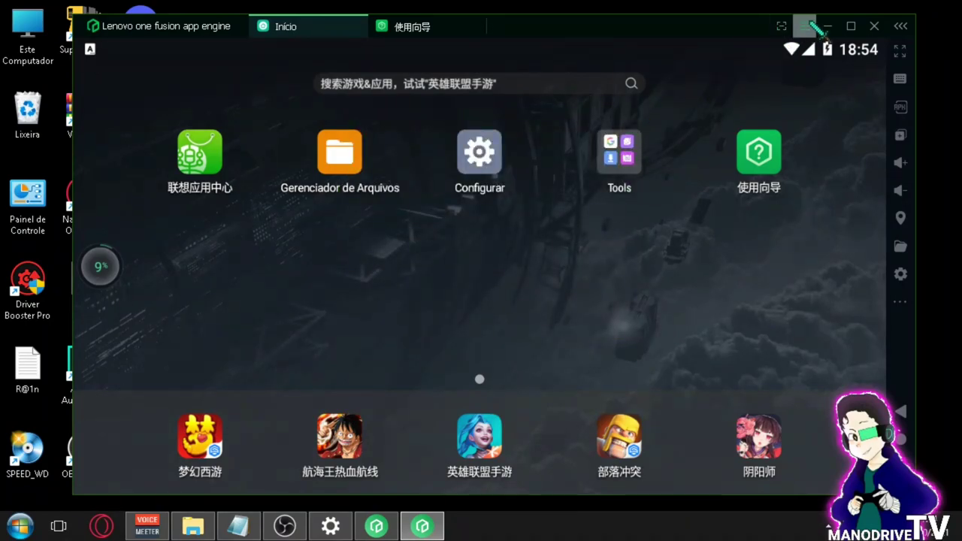
Examine the engine settings and the CPU and RAM performance presets in the emulator's system configuration
click(804, 26)
click(784, 87)
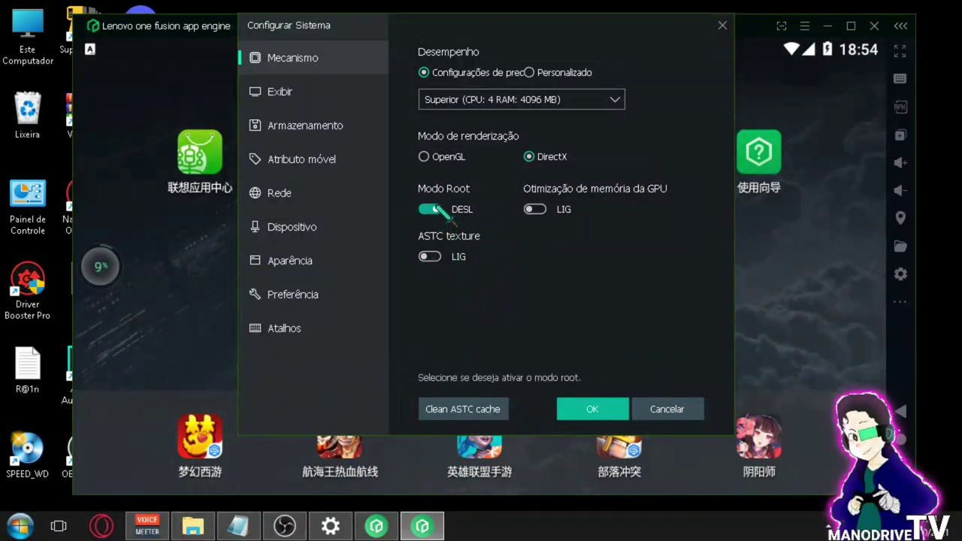
click(535, 105)
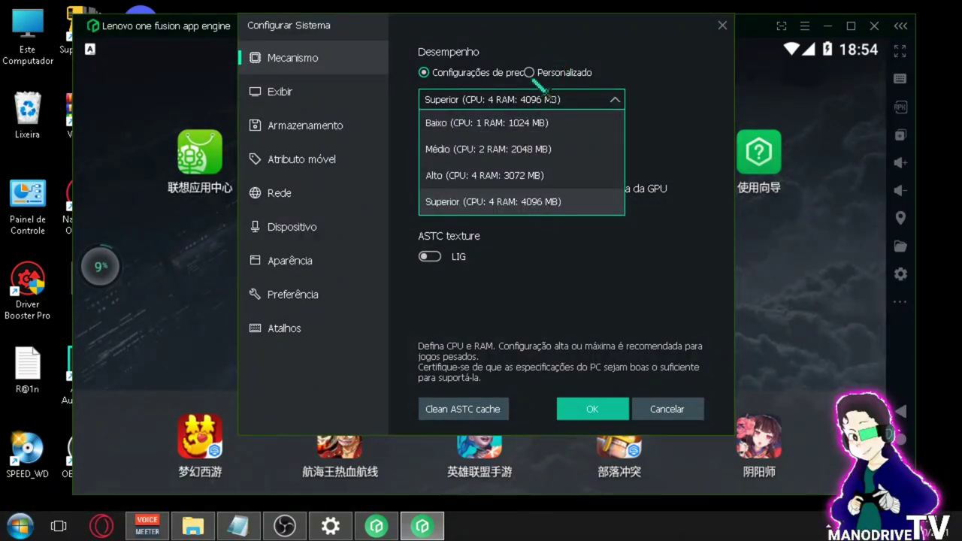
click(578, 103)
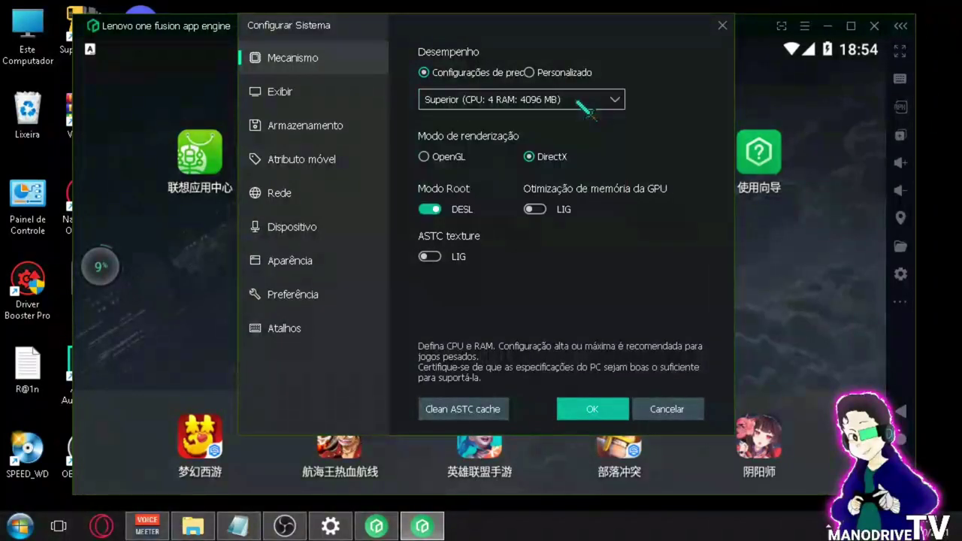
click(579, 102)
click(579, 102)
click(578, 102)
click(579, 102)
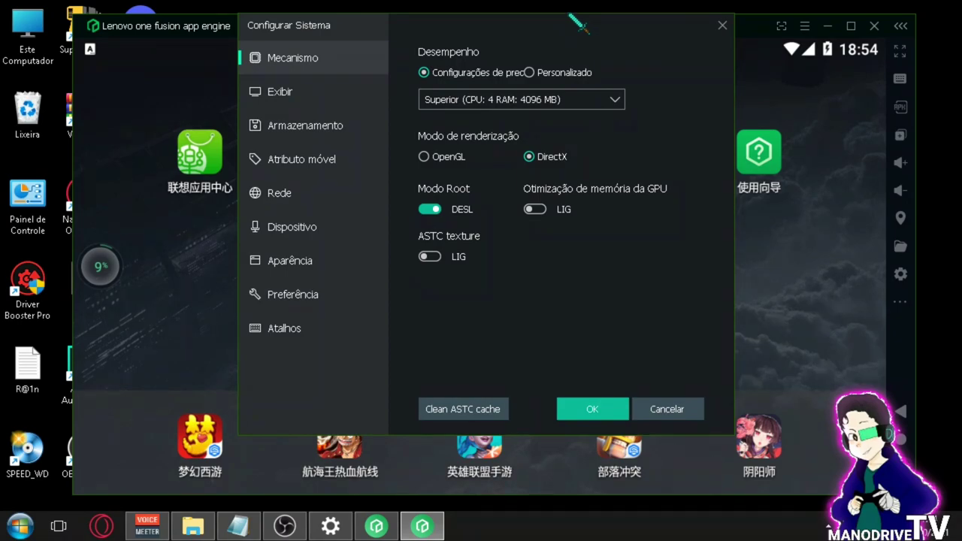
click(722, 26)
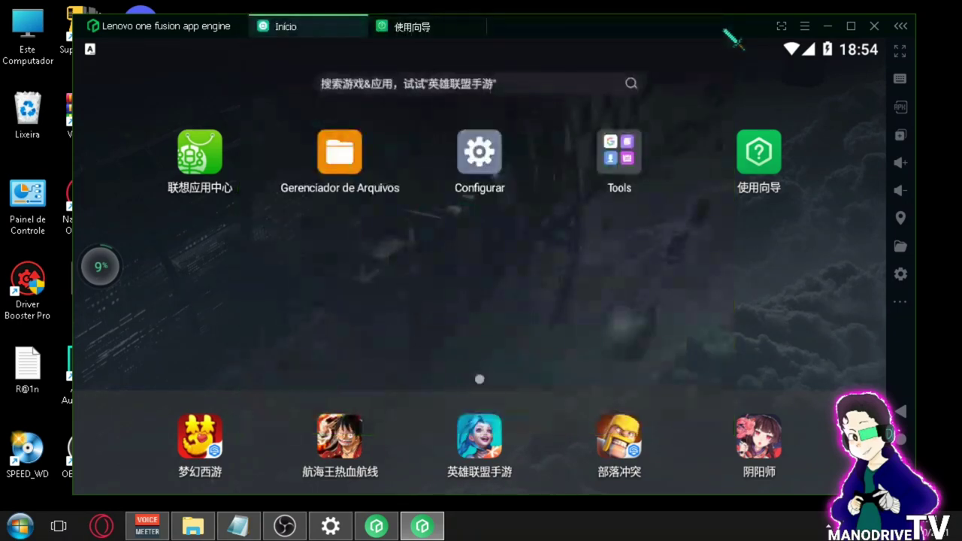
Download and install Google Service Framework from Google Apps in the emulator's Tools folder
click(616, 150)
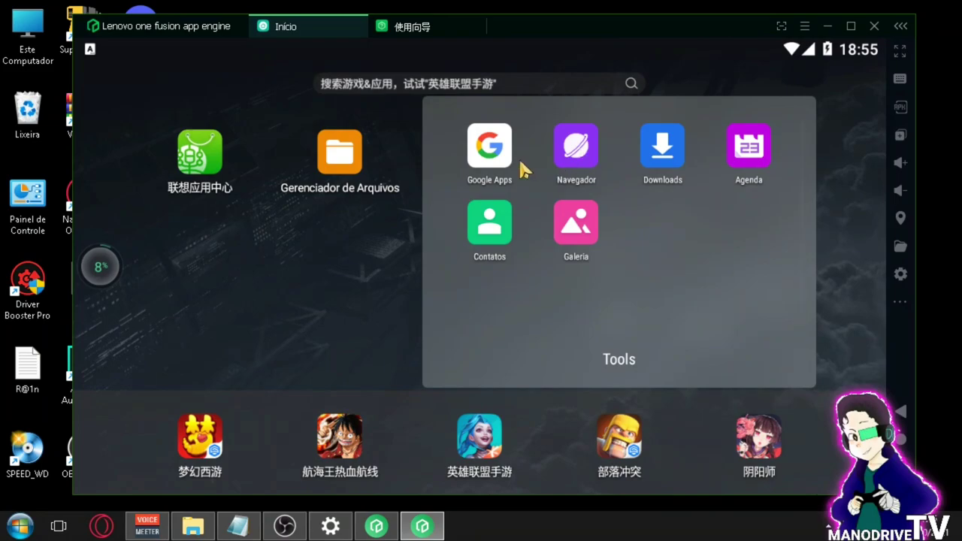
click(479, 167)
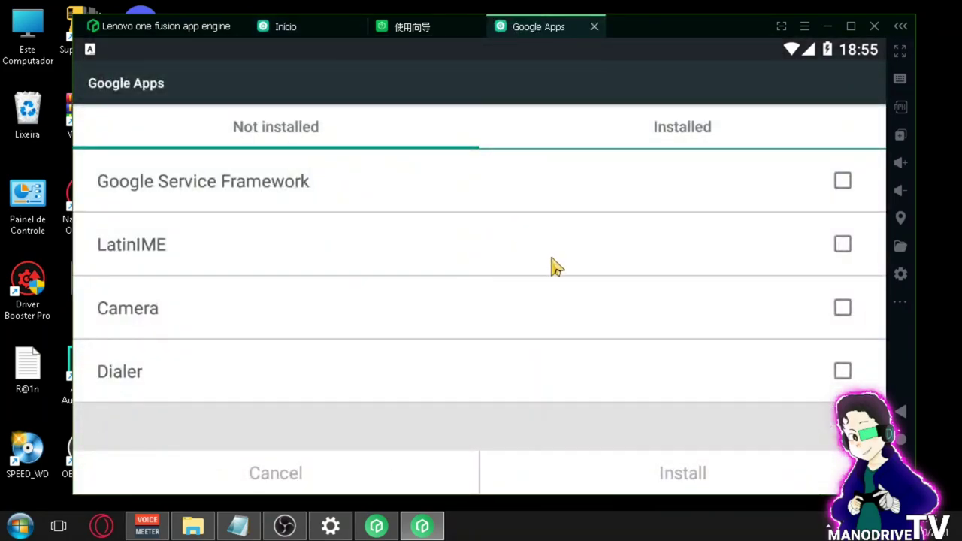
click(842, 188)
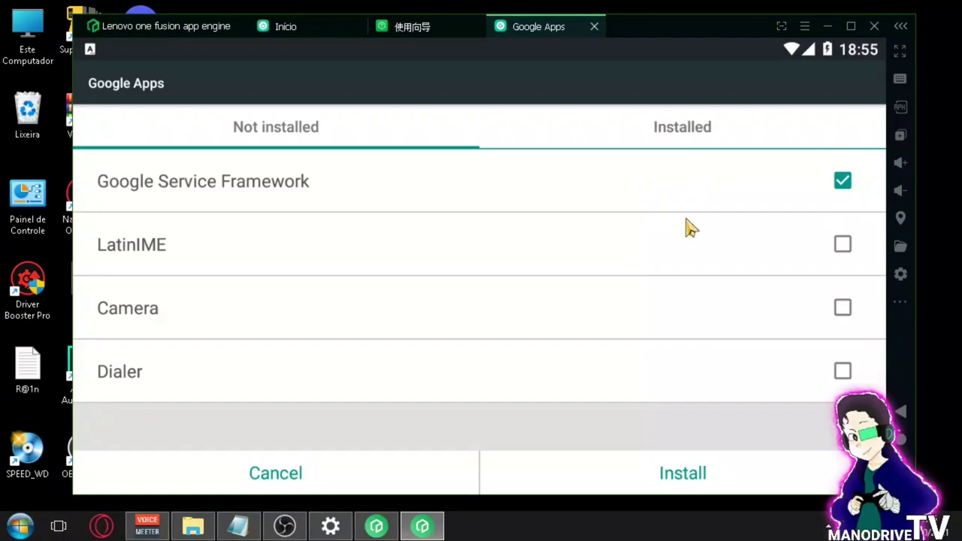
click(679, 473)
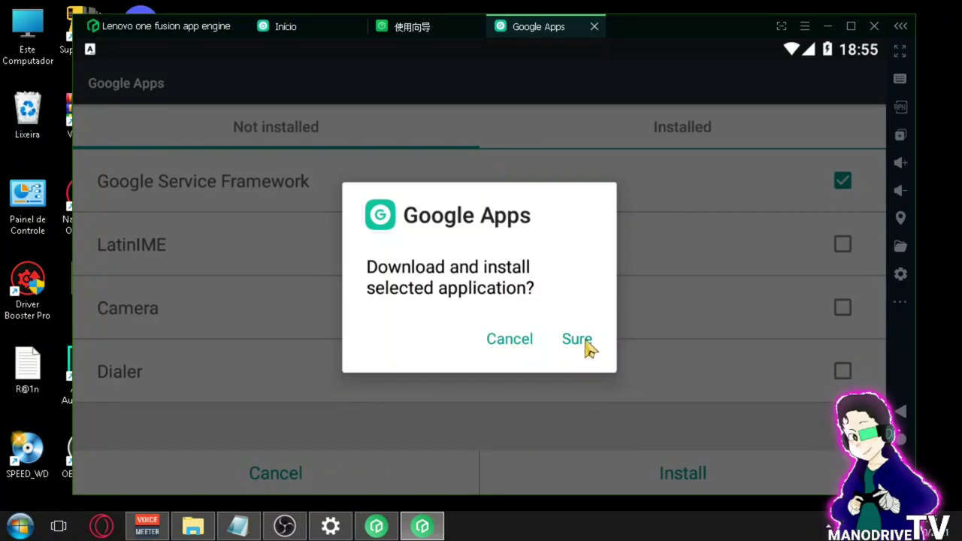
click(578, 340)
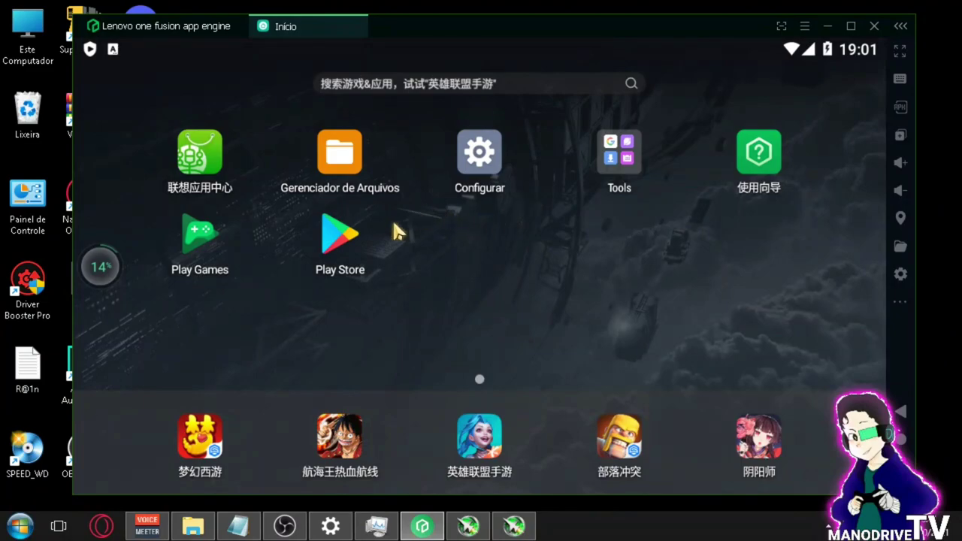
Disable the Google Play Store app from its app information page and return to the home screen
drag(349, 248, 349, 248)
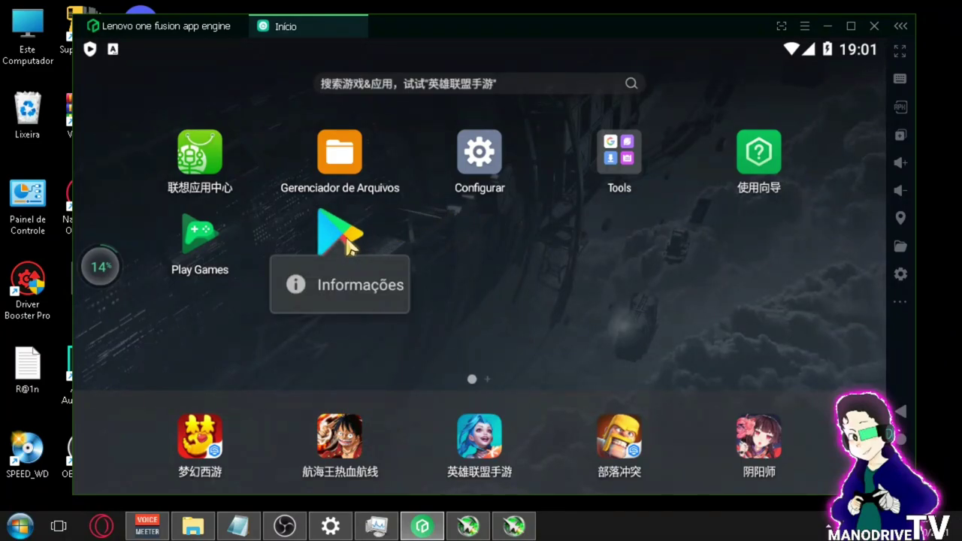
click(355, 273)
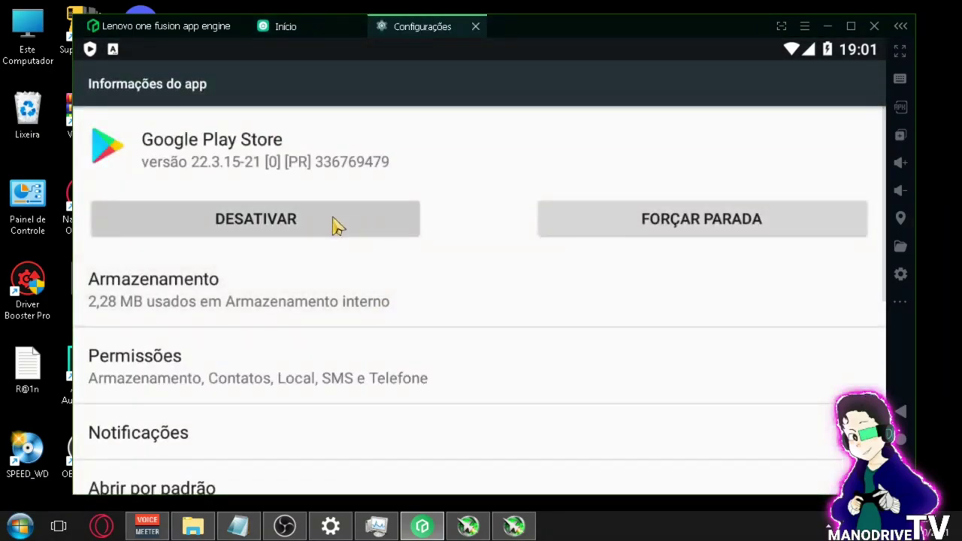
click(336, 225)
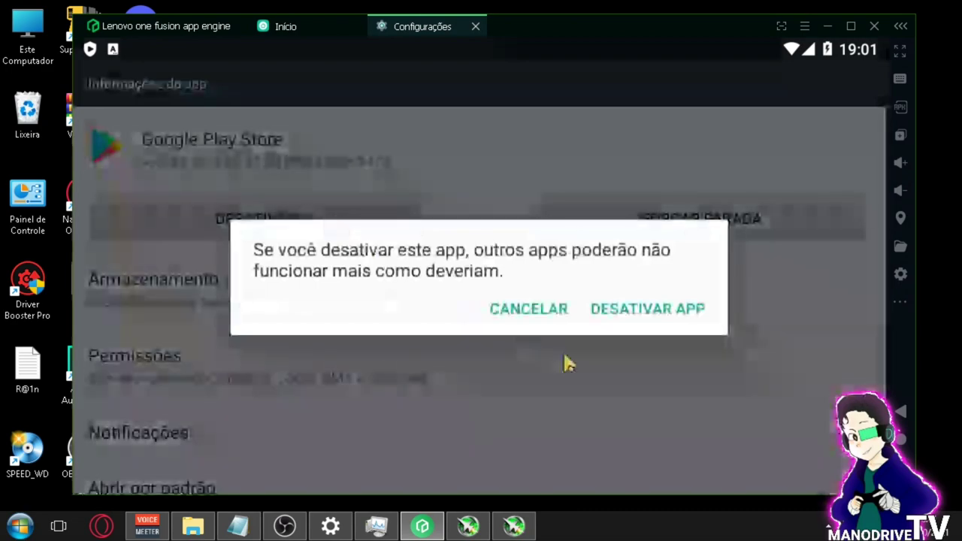
click(645, 316)
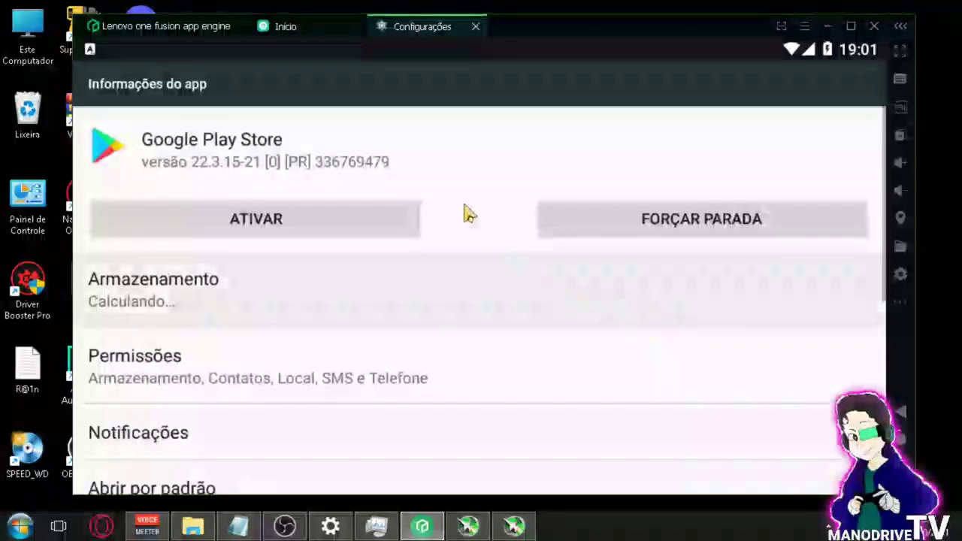
click(319, 28)
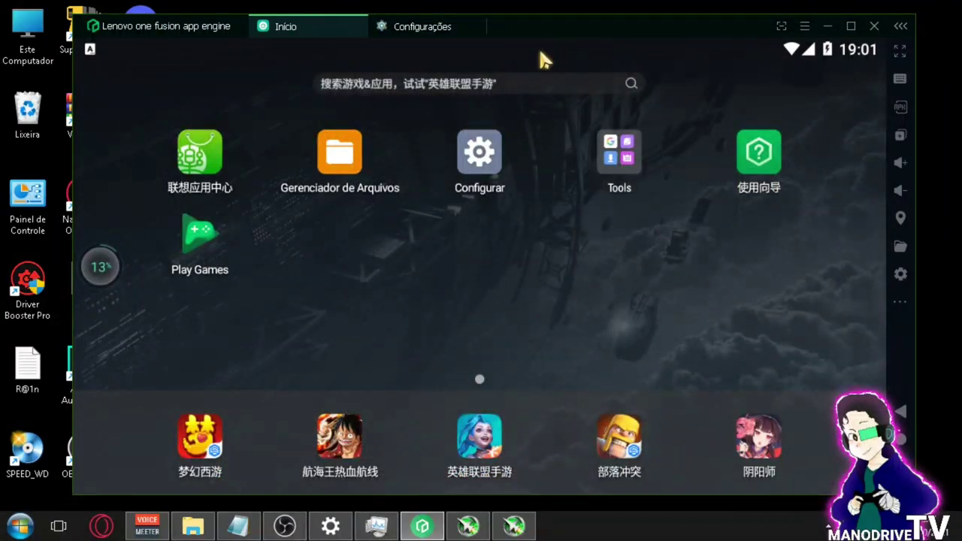
Install the Android package "free fire x86 xiaomi conta google atualizado" from the DOWLOAD 2 folder
click(911, 110)
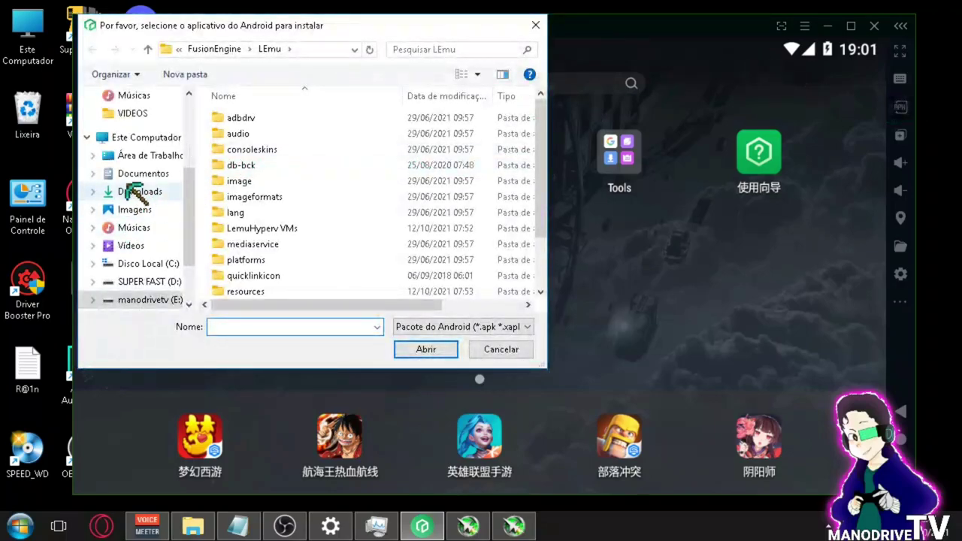
scroll(140, 154, up, 2)
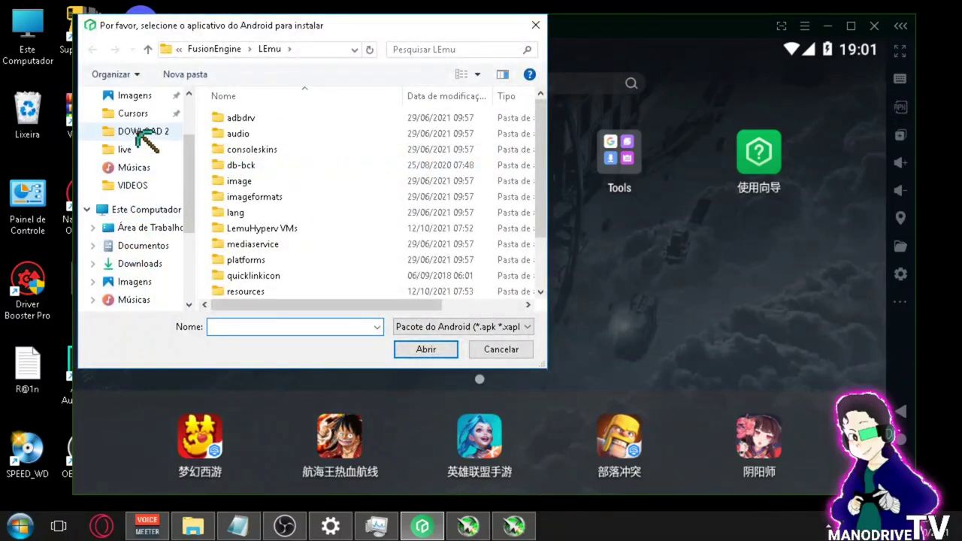
click(135, 131)
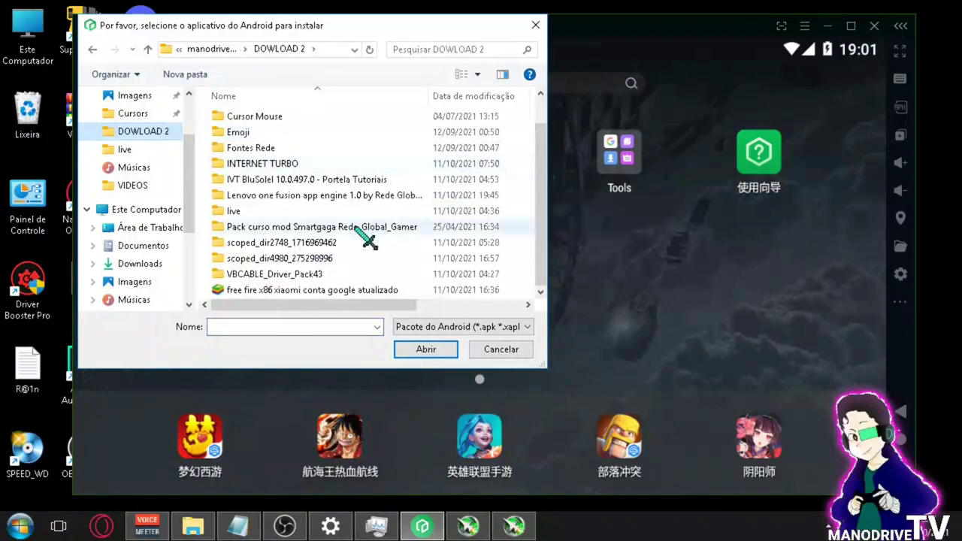
click(318, 290)
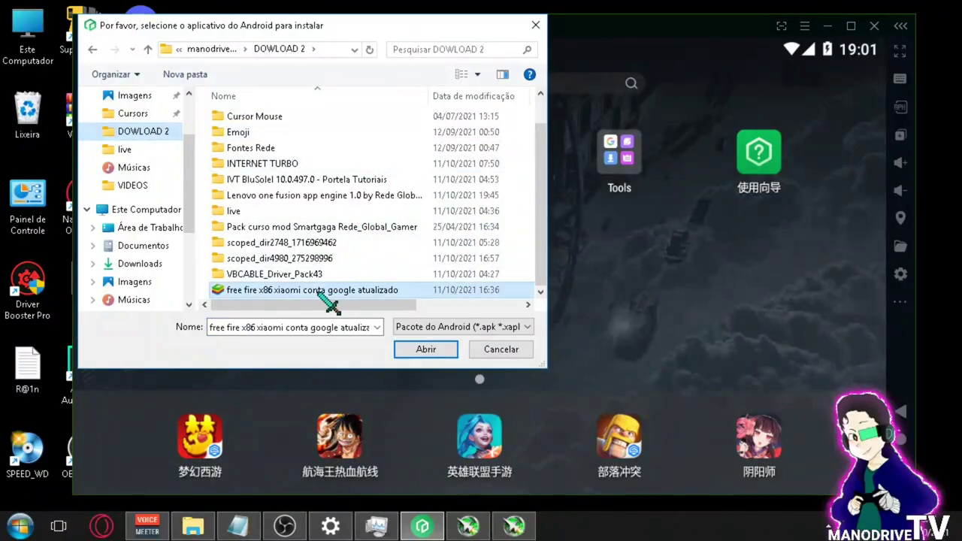
click(436, 351)
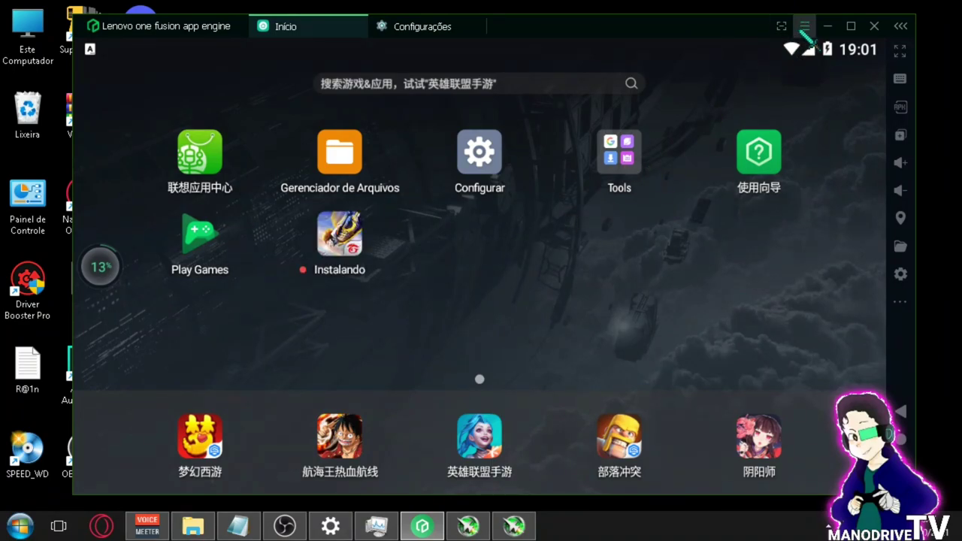
click(804, 27)
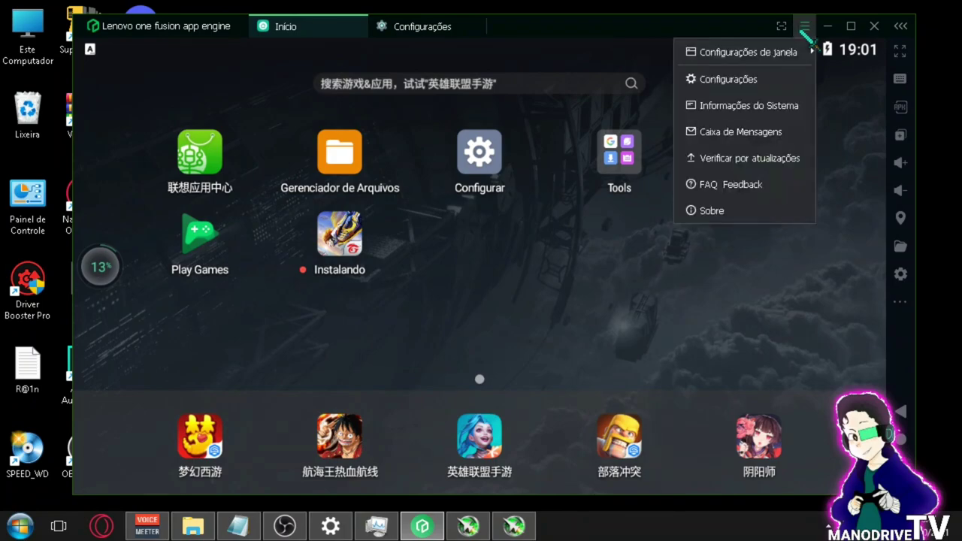
click(740, 79)
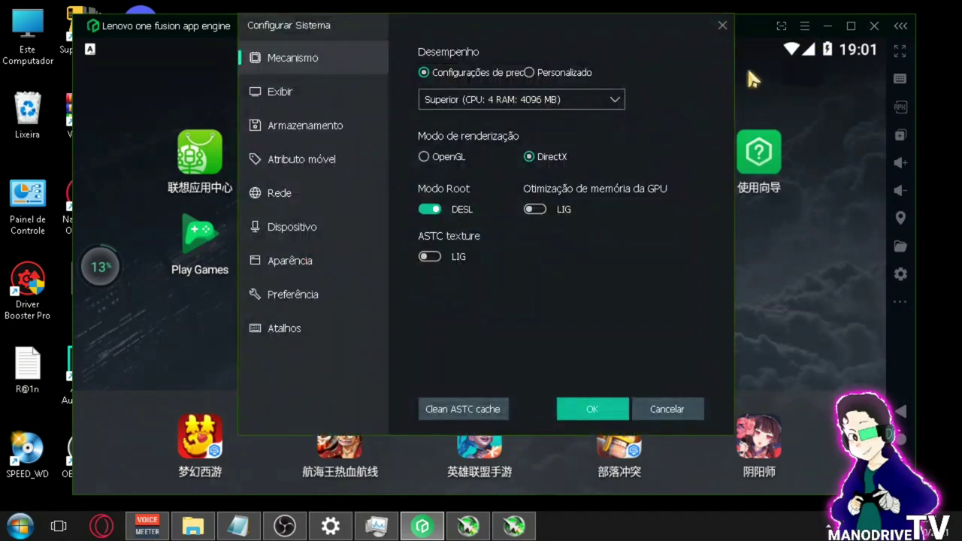
click(721, 27)
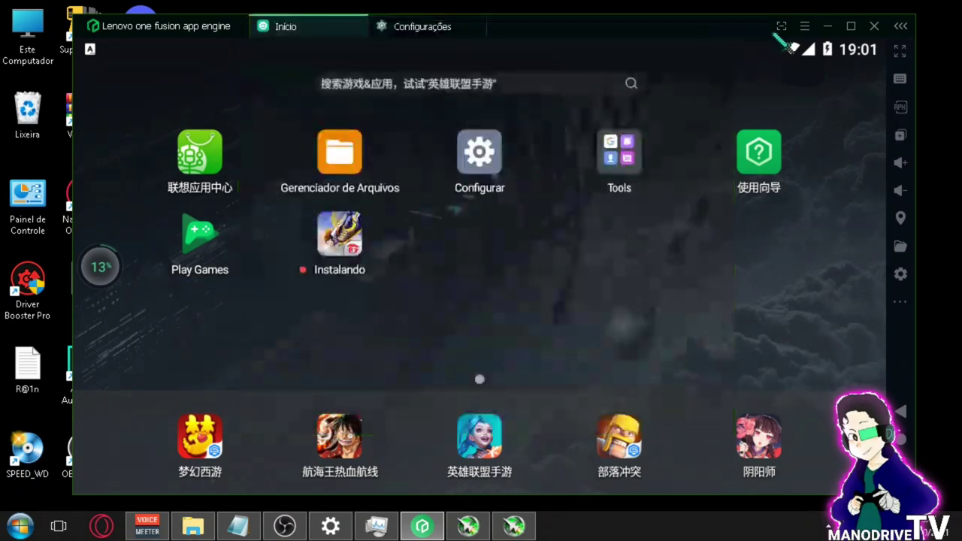
Enable the frame rate display (Exibir Taxa de Quadros) in the emulator's window settings
click(804, 26)
mouse_move(763, 60)
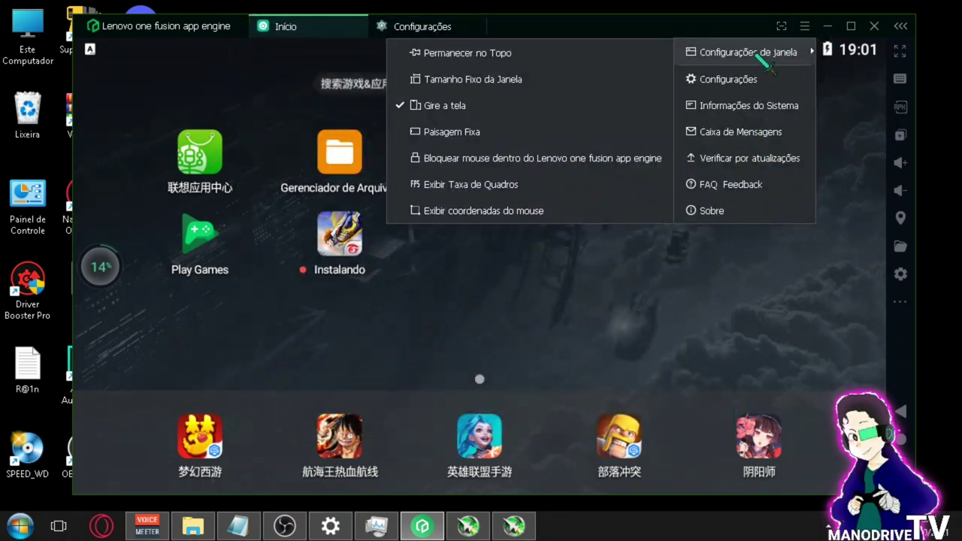
click(520, 180)
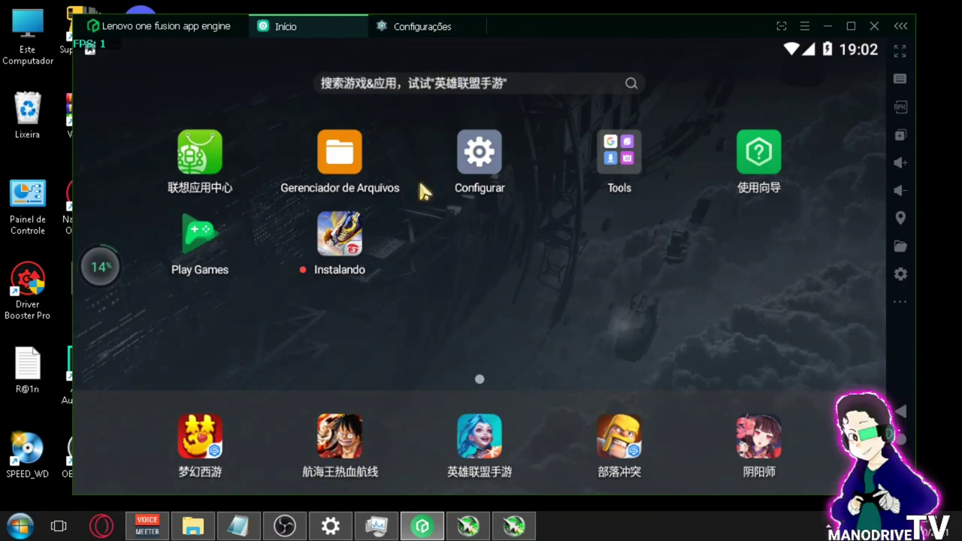
Open Otimização de bateria under Acesso especial in the Android app settings, dismissing the Free Fire installation notice
click(487, 155)
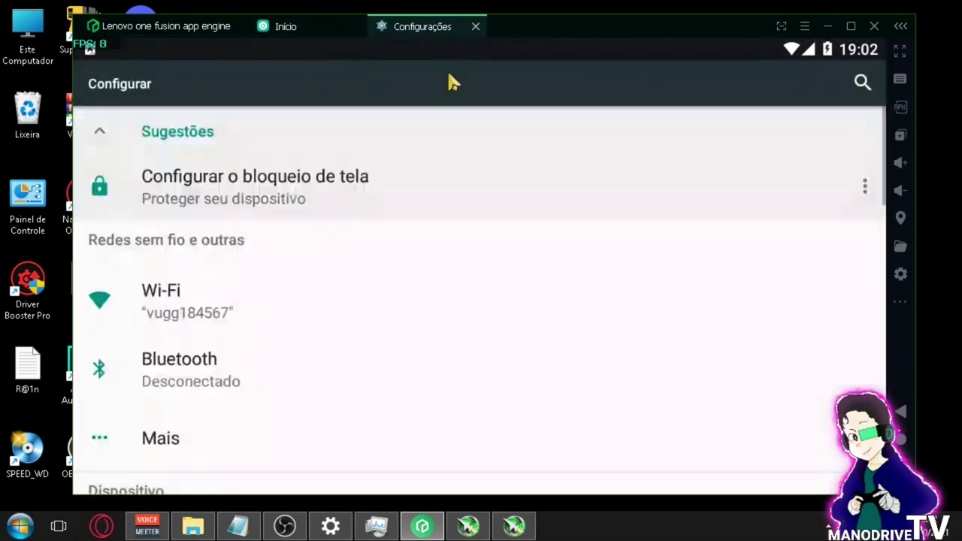
scroll(399, 414, down, 3)
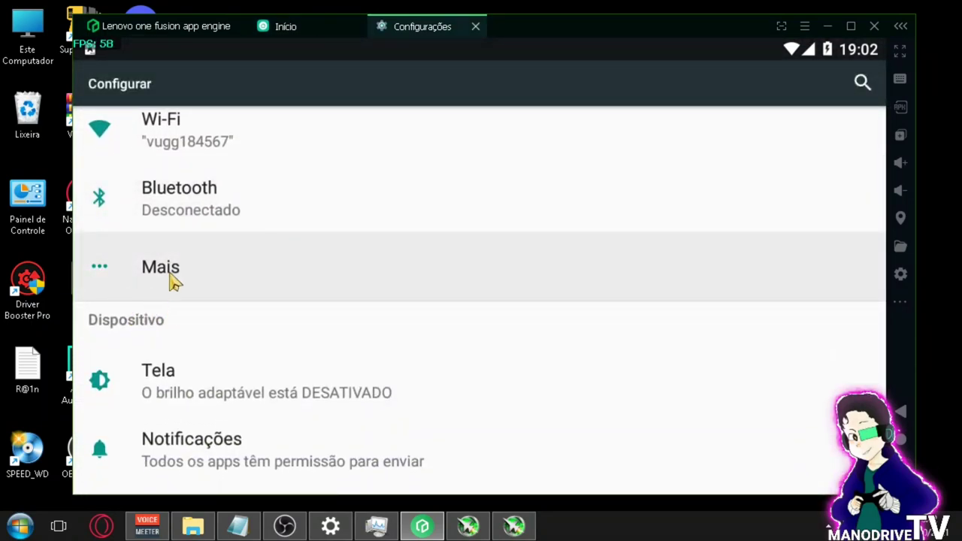
drag(208, 408, 266, 208)
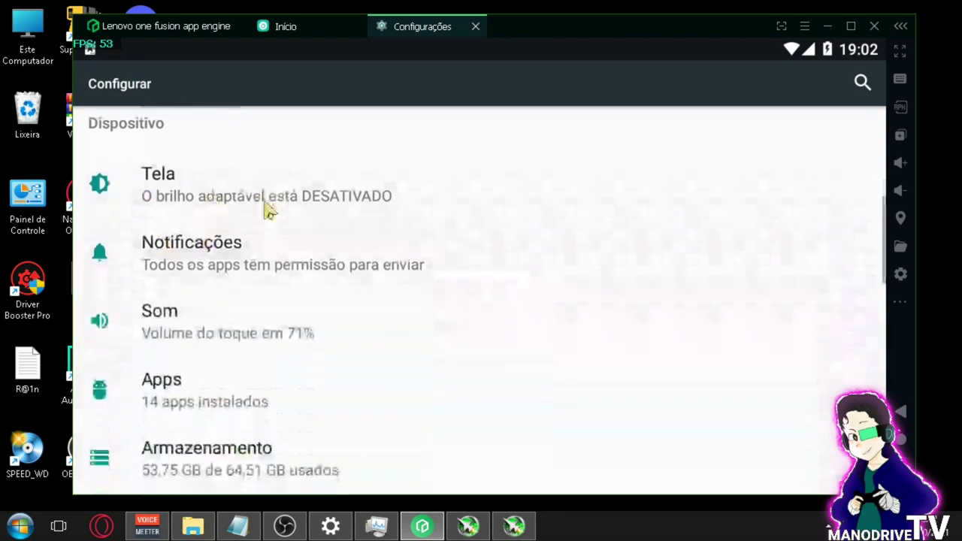
click(162, 415)
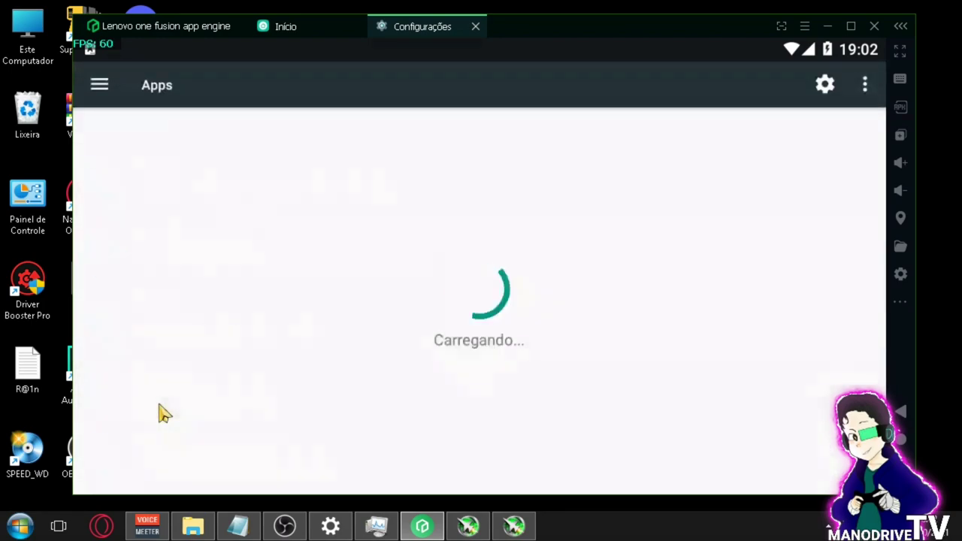
click(826, 89)
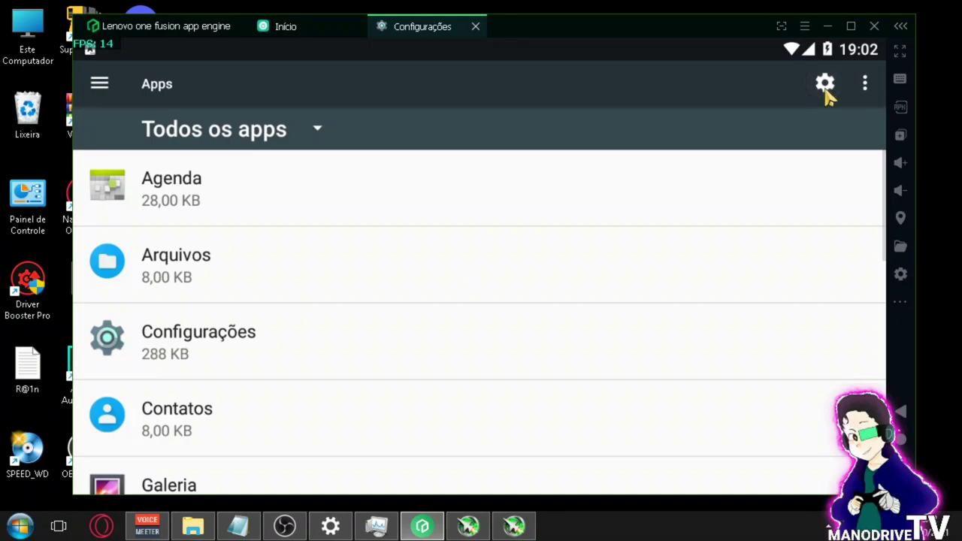
drag(459, 418, 509, 190)
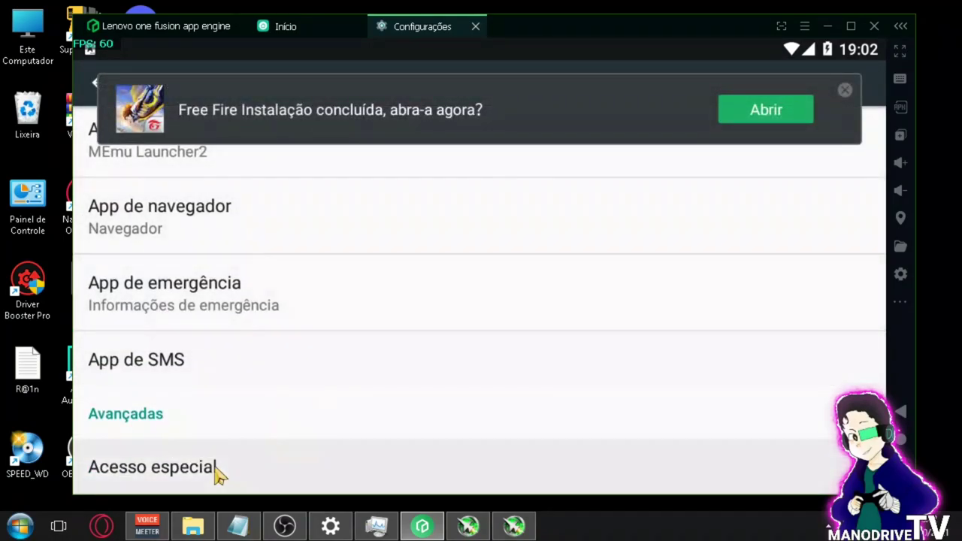
click(844, 90)
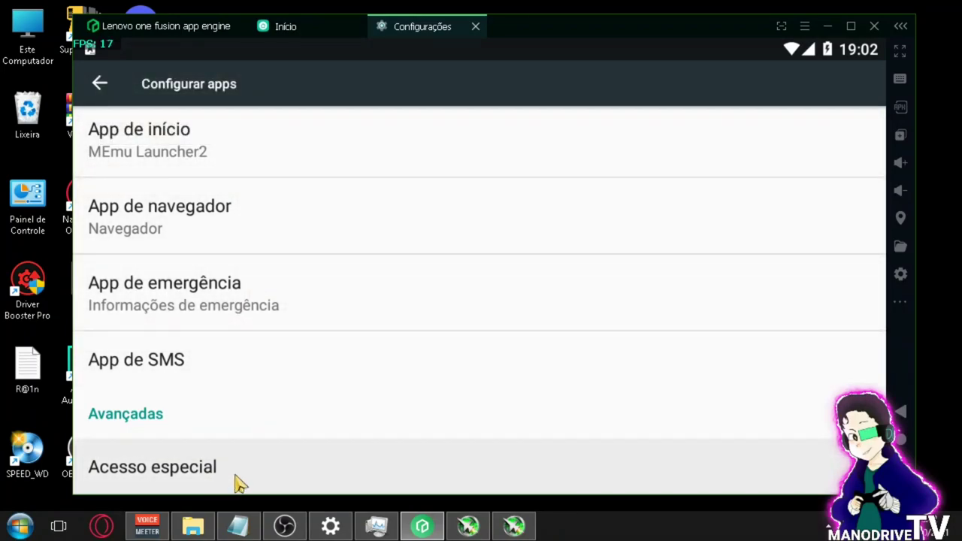
click(245, 481)
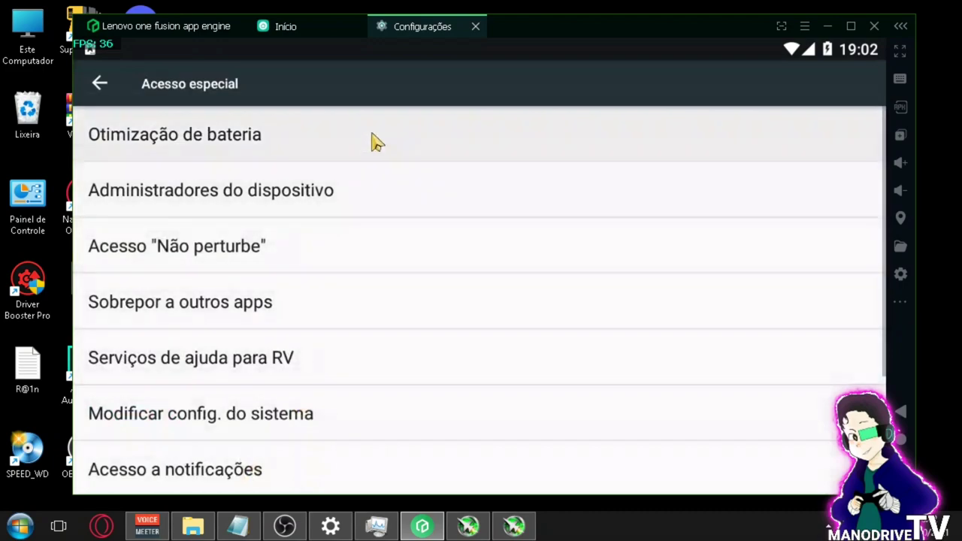
click(293, 149)
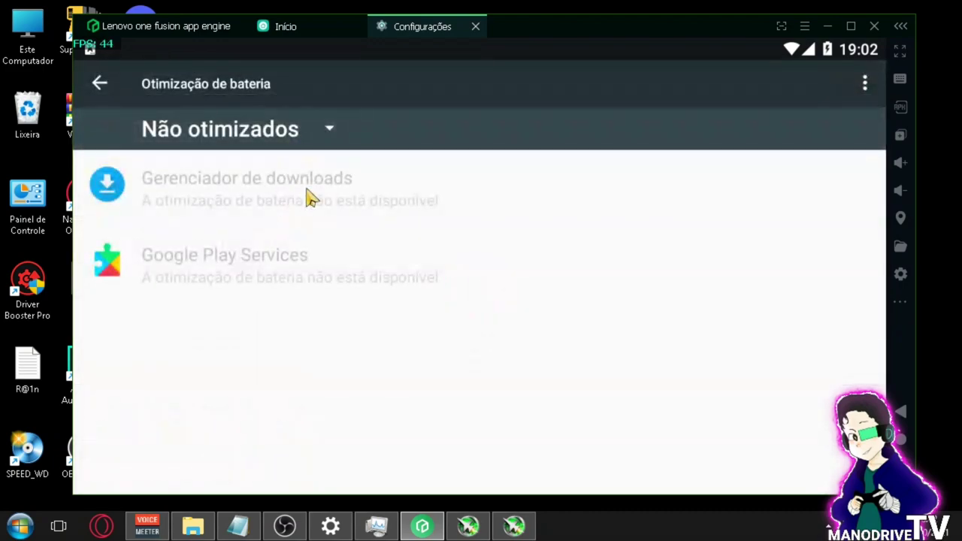
List all apps in the battery optimization settings, set Free Fire to Não otimizar, and close the settings to return to the home screen
click(316, 131)
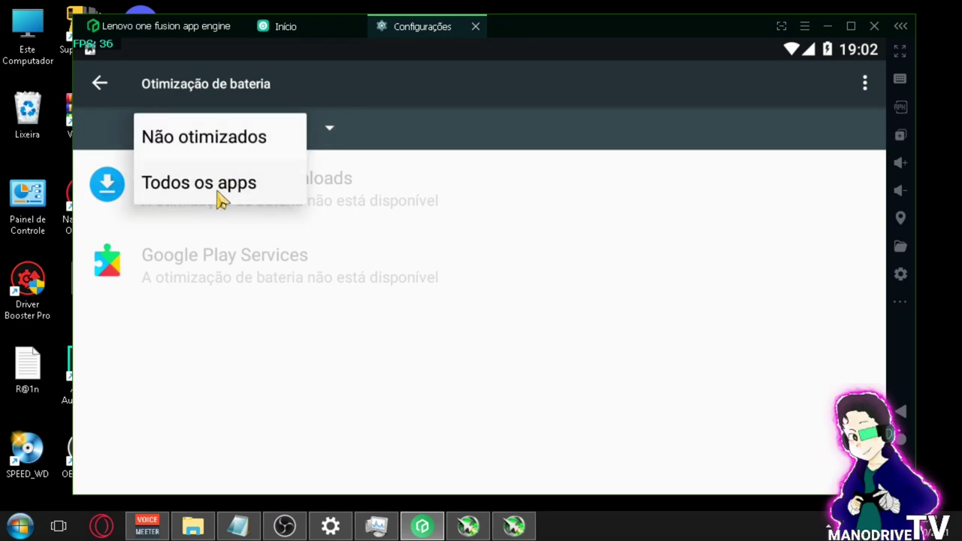
click(220, 199)
drag(183, 290, 272, 242)
drag(258, 458, 312, 182)
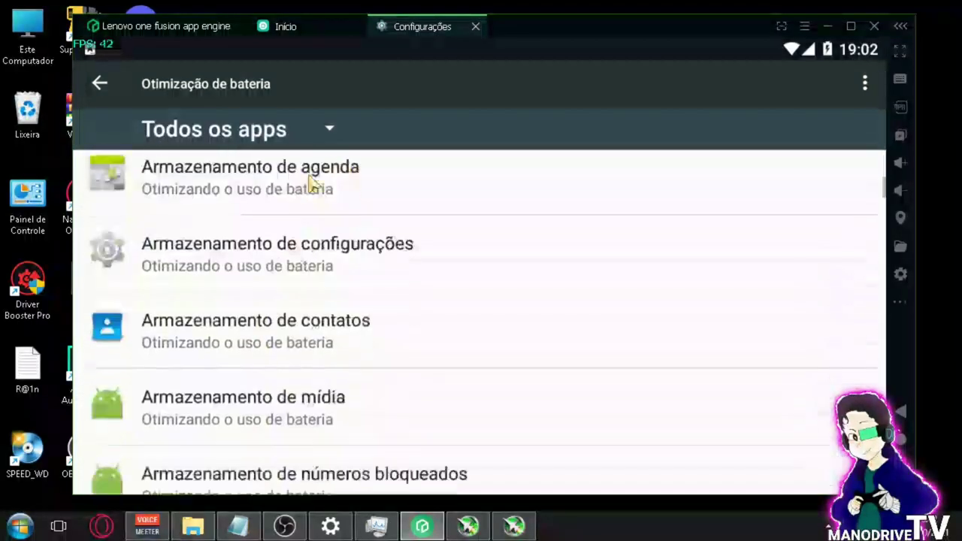
drag(393, 375, 335, 215)
drag(323, 426, 375, 258)
drag(318, 371, 331, 203)
drag(361, 391, 342, 188)
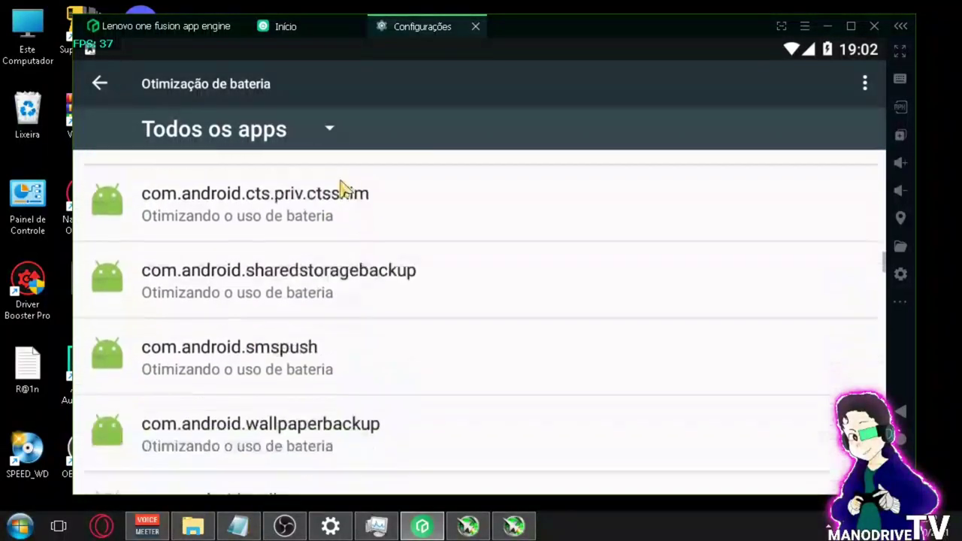
drag(322, 432, 378, 137)
drag(379, 349, 401, 155)
drag(283, 430, 333, 211)
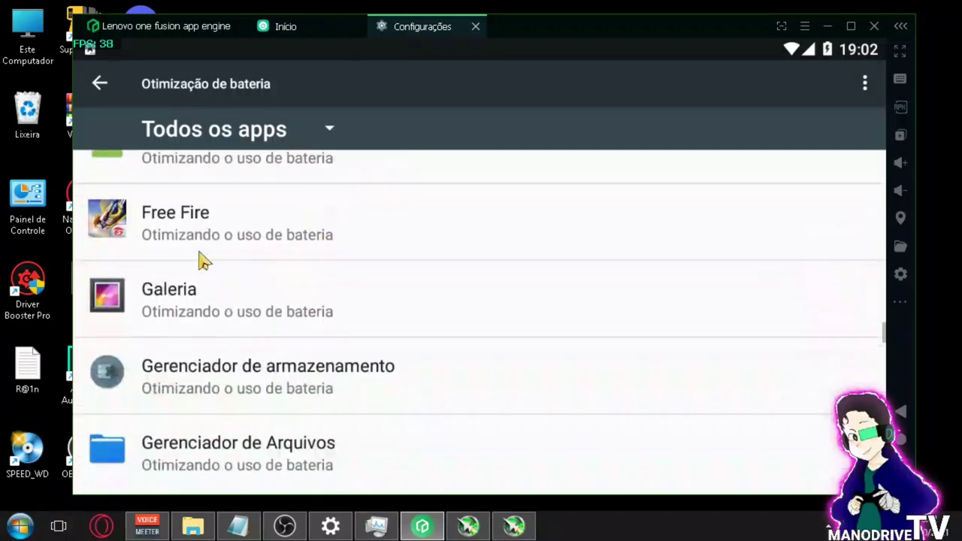
click(194, 238)
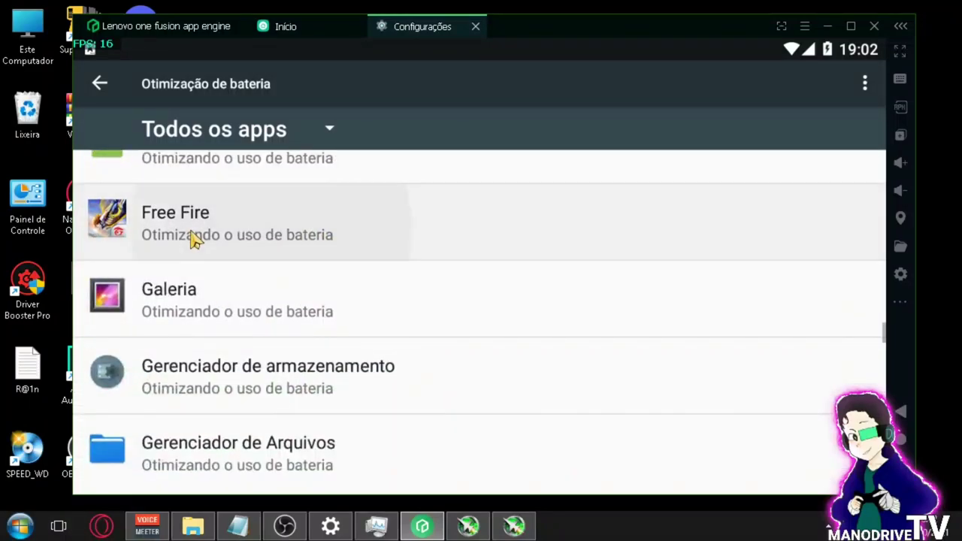
click(296, 304)
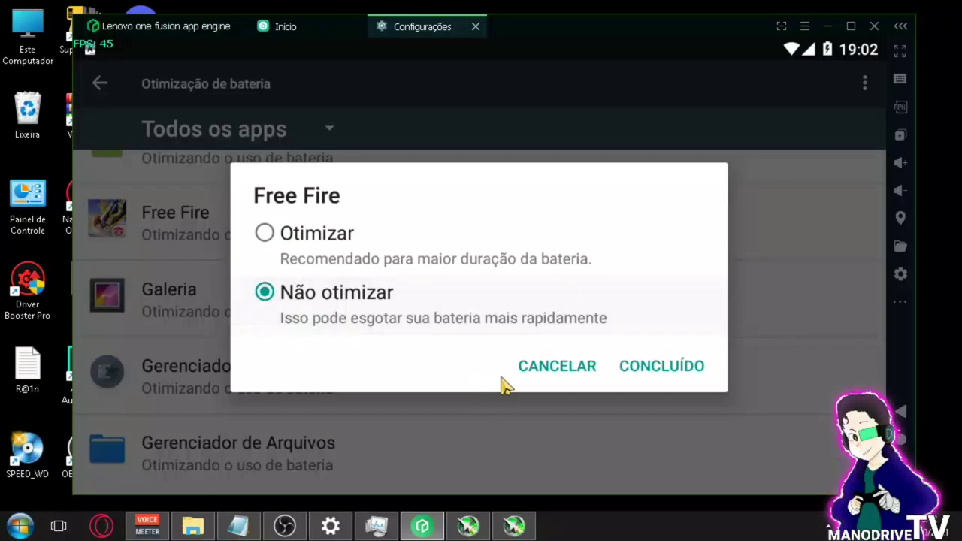
click(685, 366)
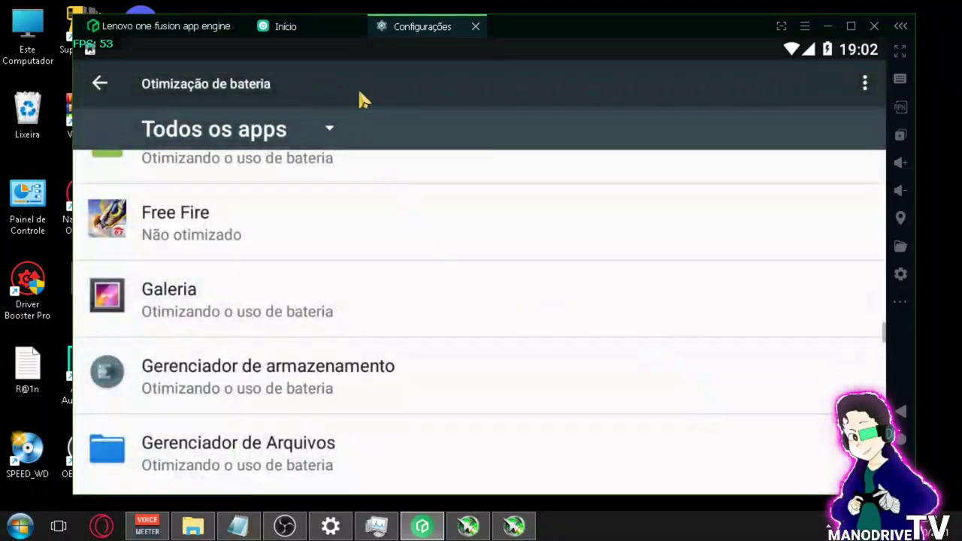
click(316, 29)
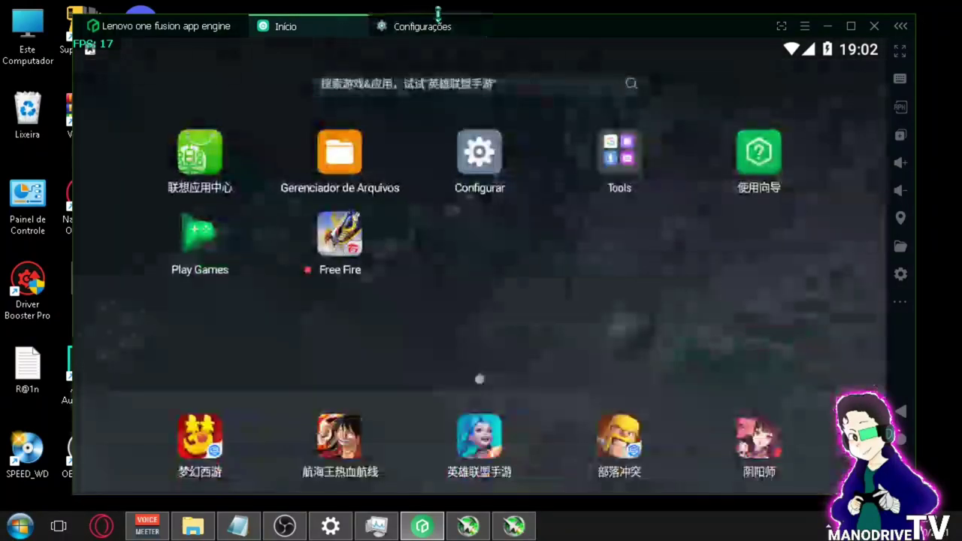
click(476, 27)
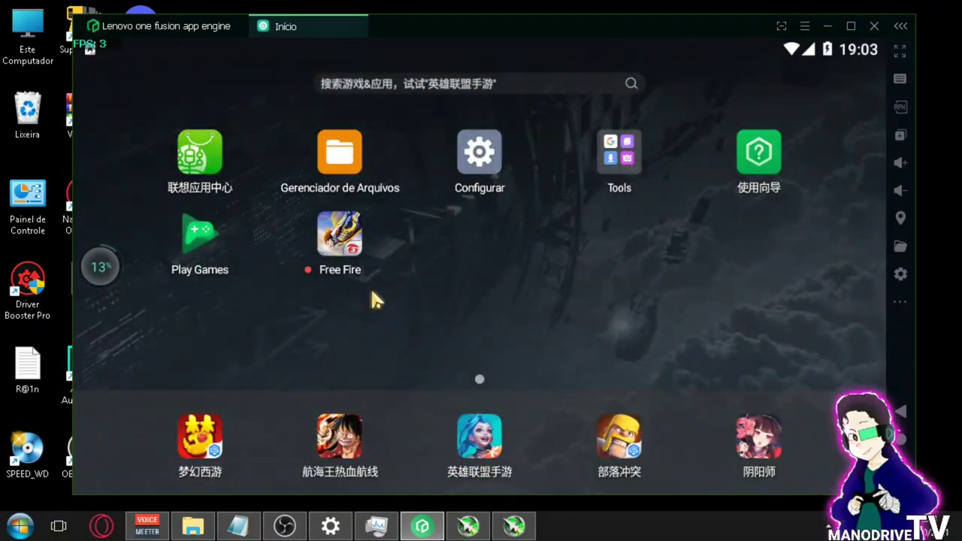
Launch Free Fire from the emulator's home screen, and view and close its additional login options under Mais
click(513, 525)
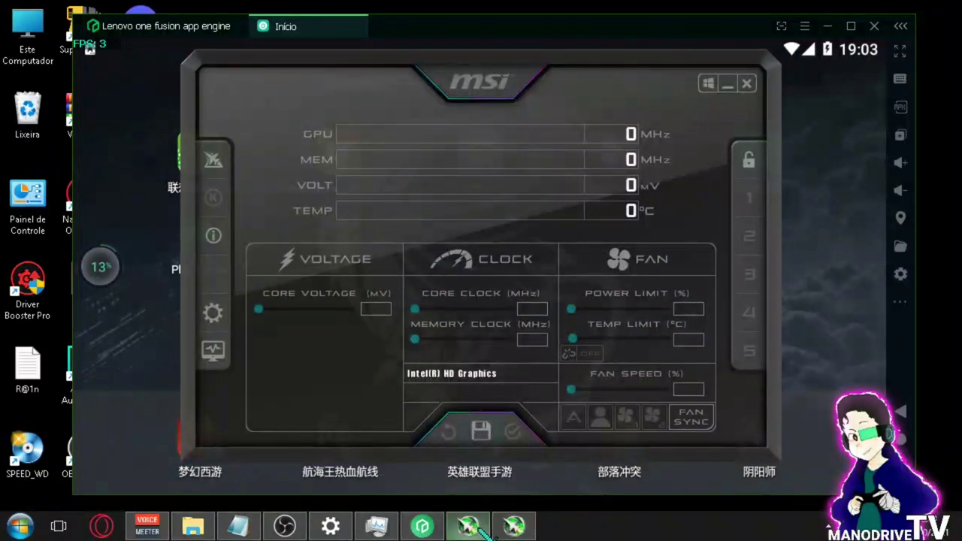
click(131, 315)
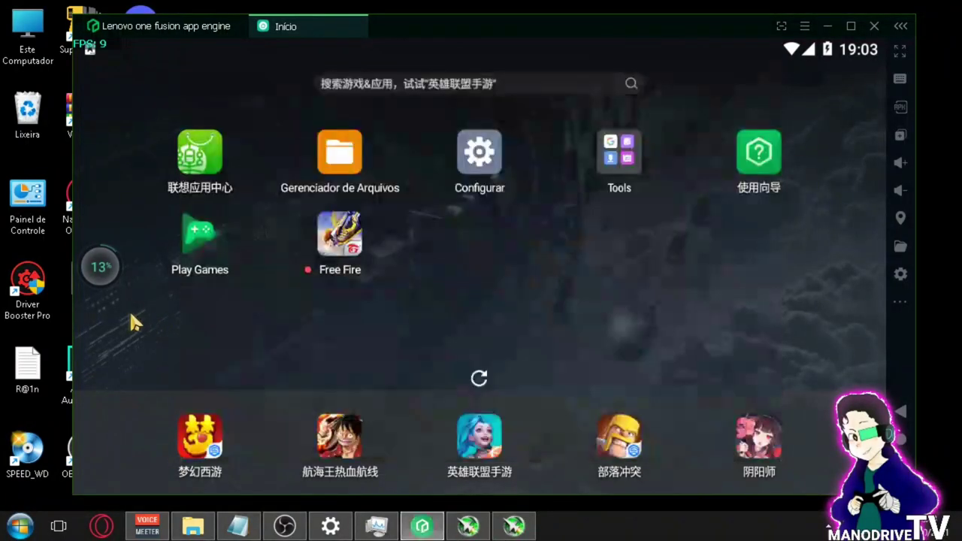
click(337, 239)
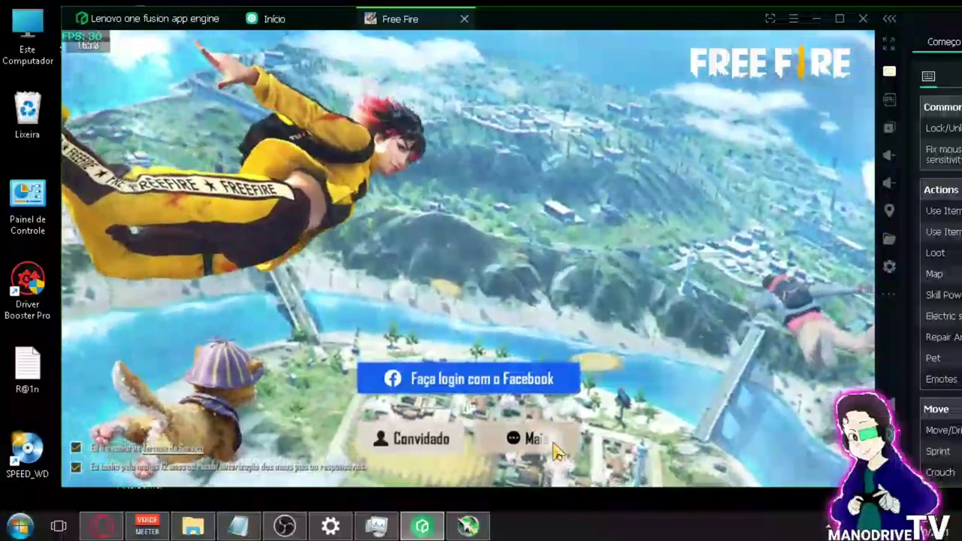
click(554, 449)
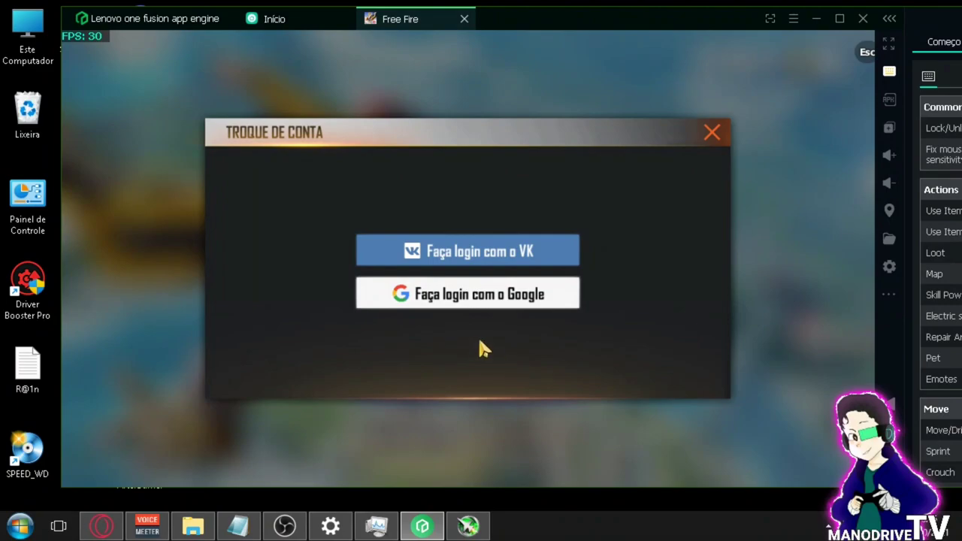
click(717, 130)
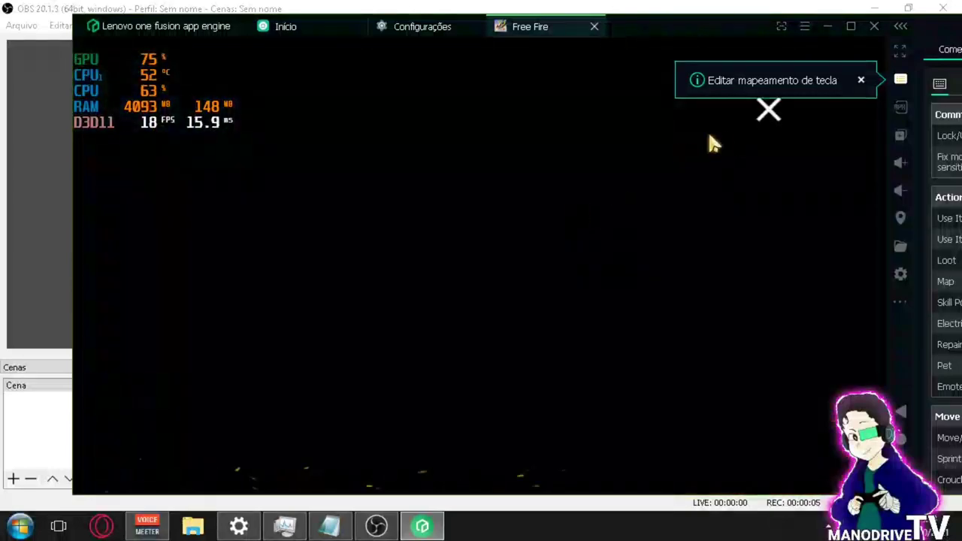
Dismiss the promotional announcements displayed at the start of Free Fire
click(770, 124)
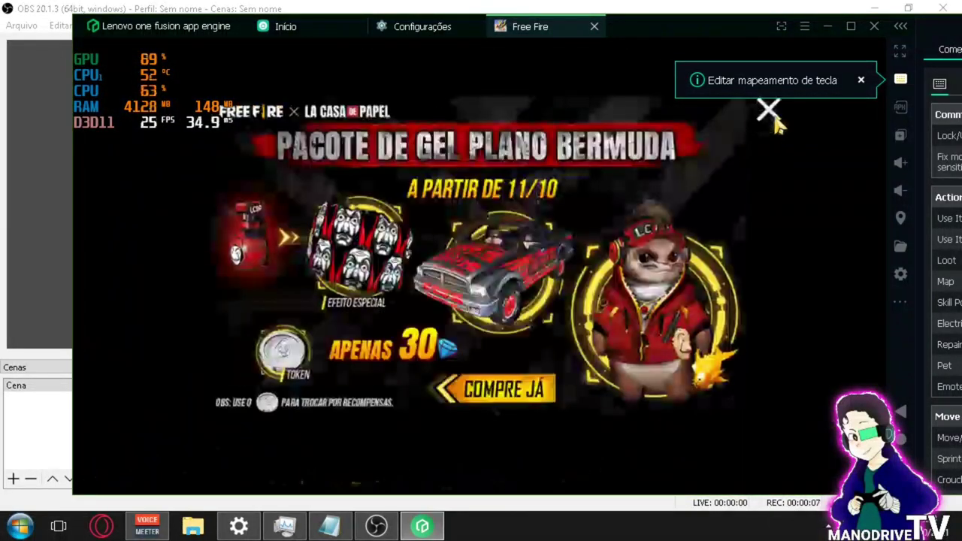
click(776, 122)
click(774, 123)
click(777, 123)
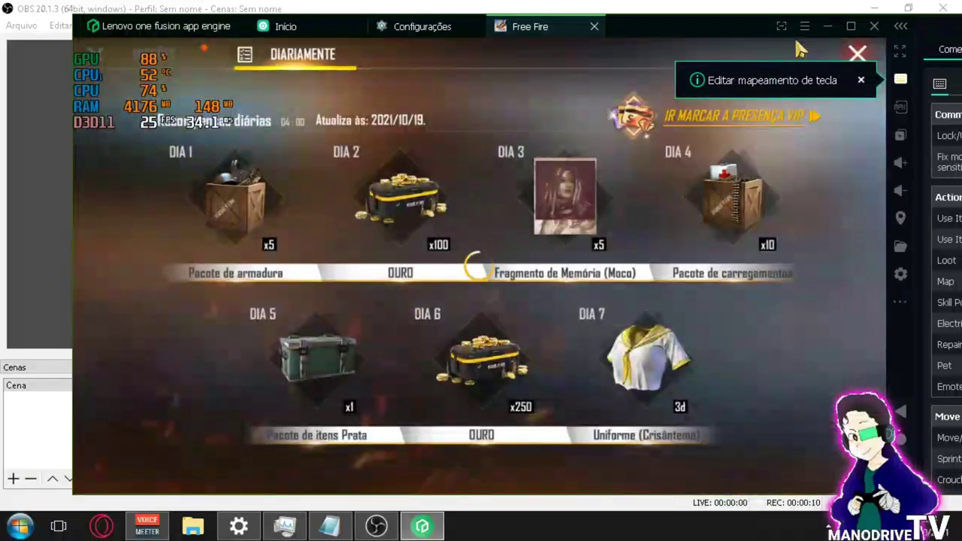
Review the emulator's Mecanismo settings and its Informações do Sistema, closing both without changes
click(804, 26)
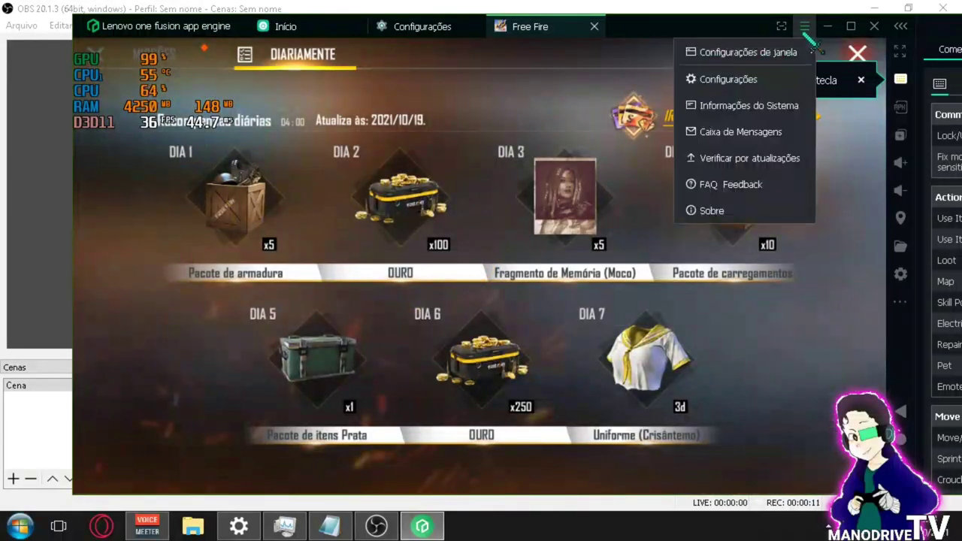
click(755, 89)
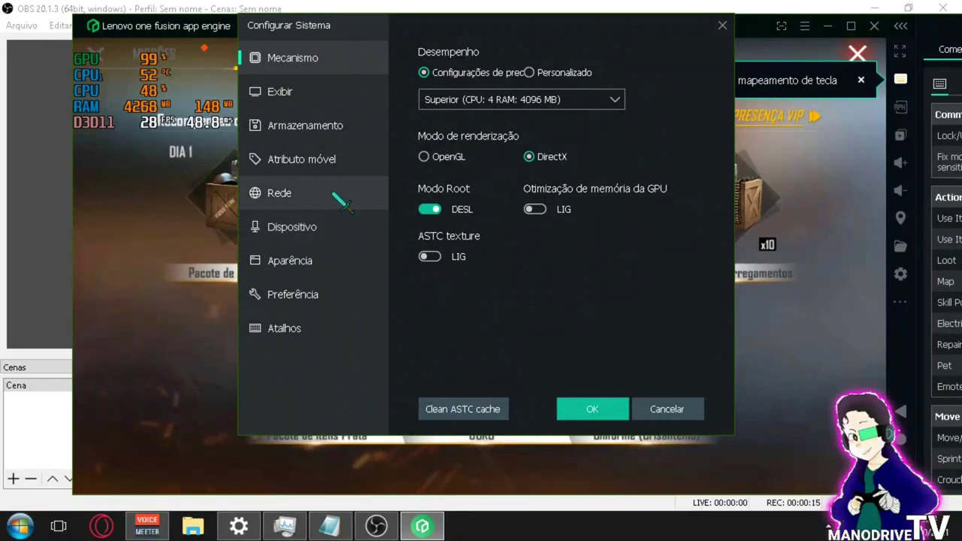
click(721, 26)
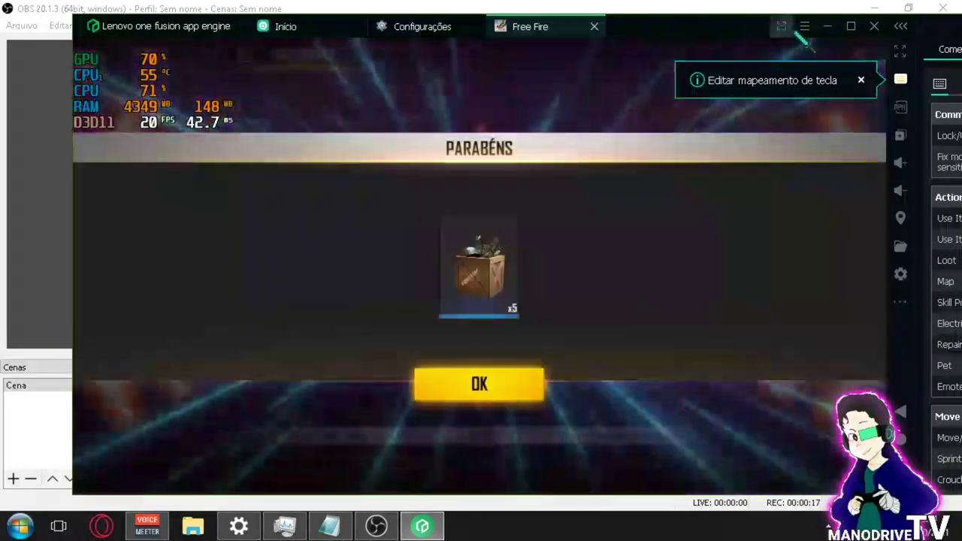
click(804, 26)
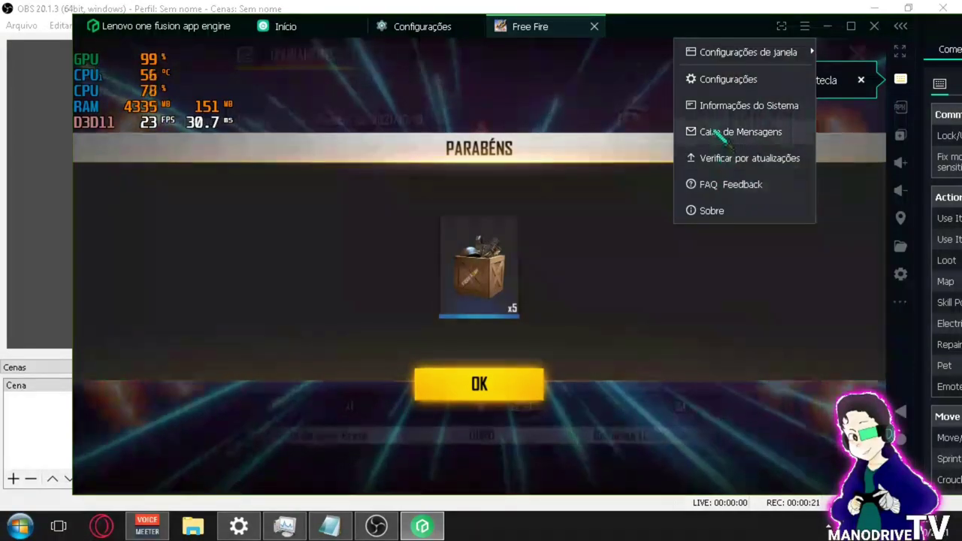
click(744, 105)
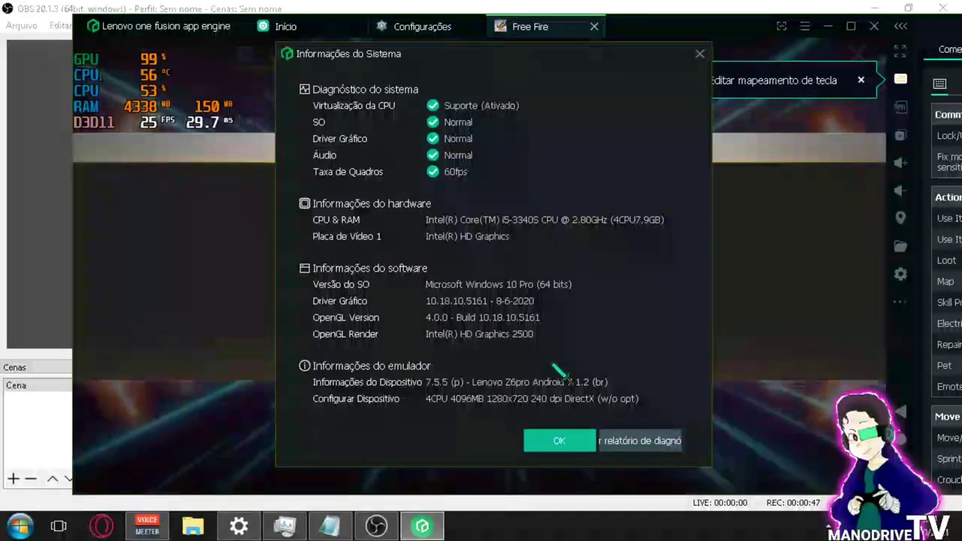
click(588, 446)
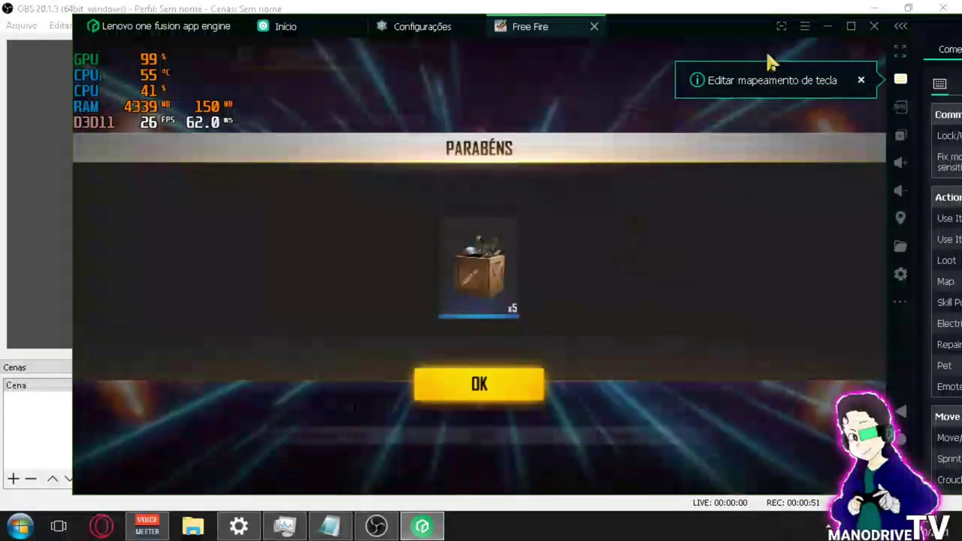
Accept the daily reward in Free Fire and close the Diariamente screen to reach the game lobby
click(511, 375)
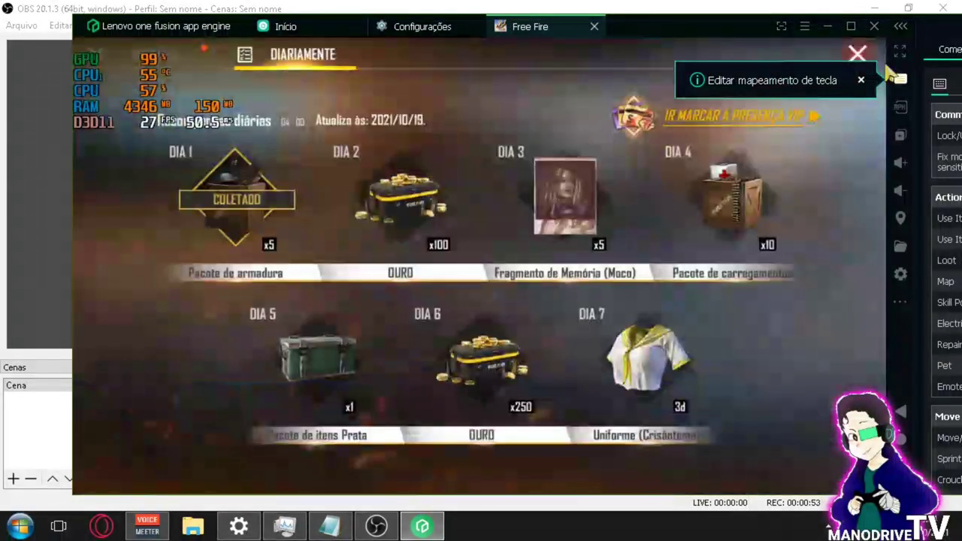
click(866, 52)
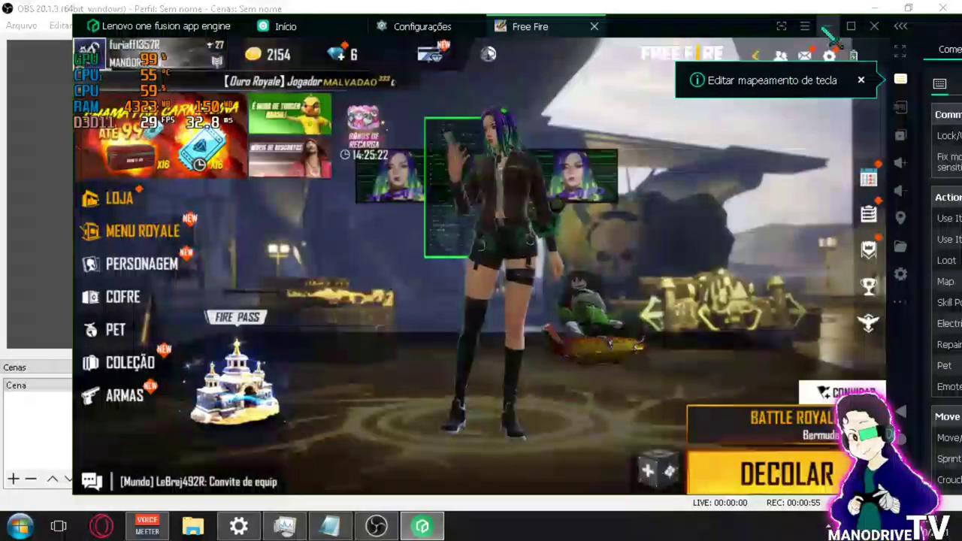
Open the emulator's Atributo móvel settings and switch Modelo do Dispositivo to Personalizado
click(803, 26)
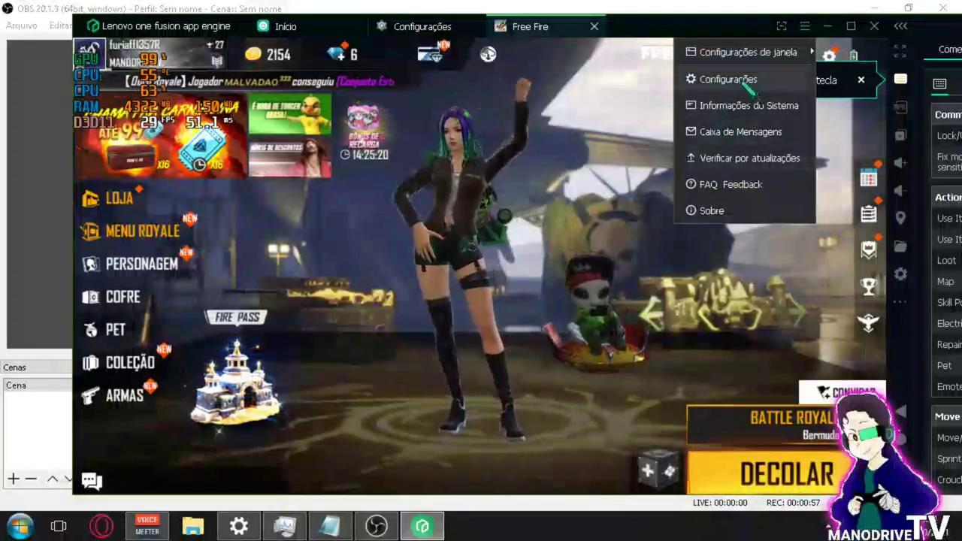
click(732, 79)
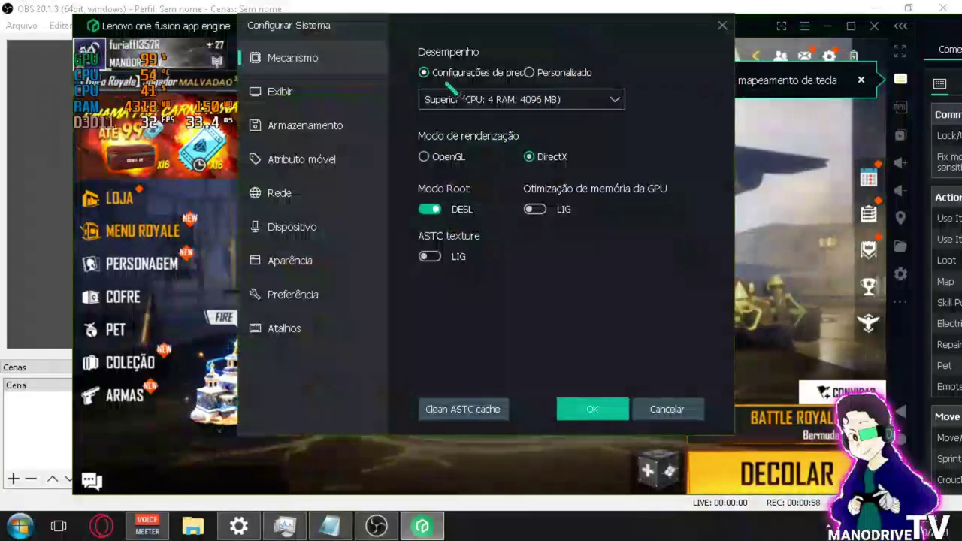
click(310, 230)
click(308, 161)
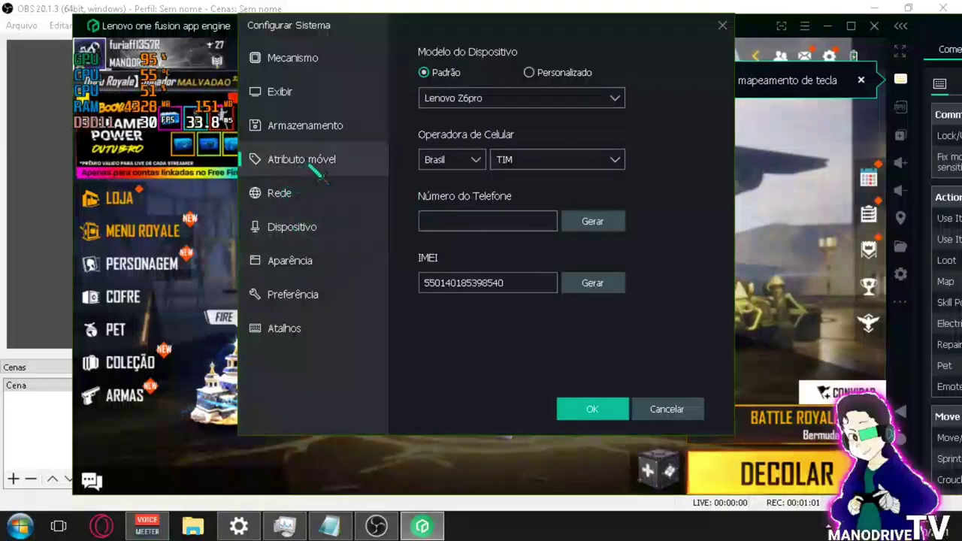
click(576, 98)
click(577, 101)
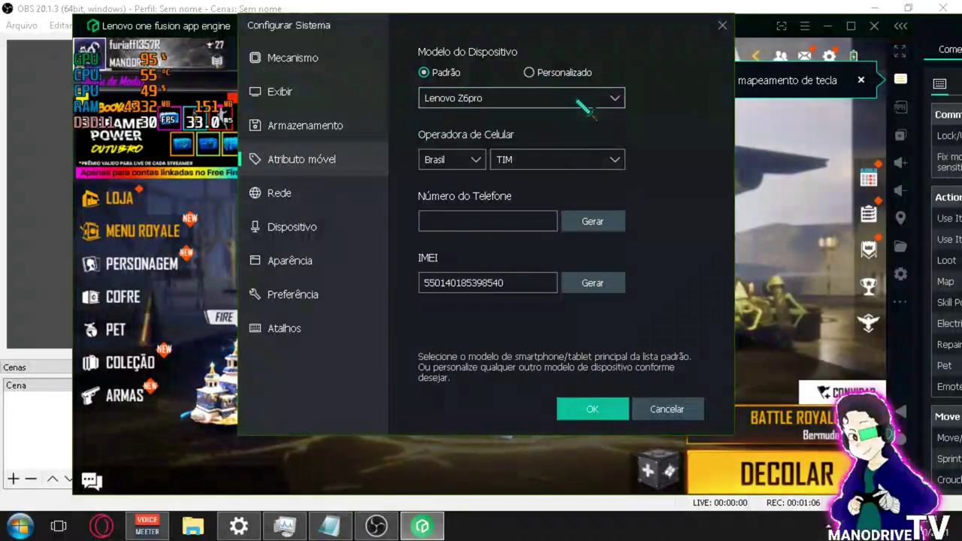
click(529, 74)
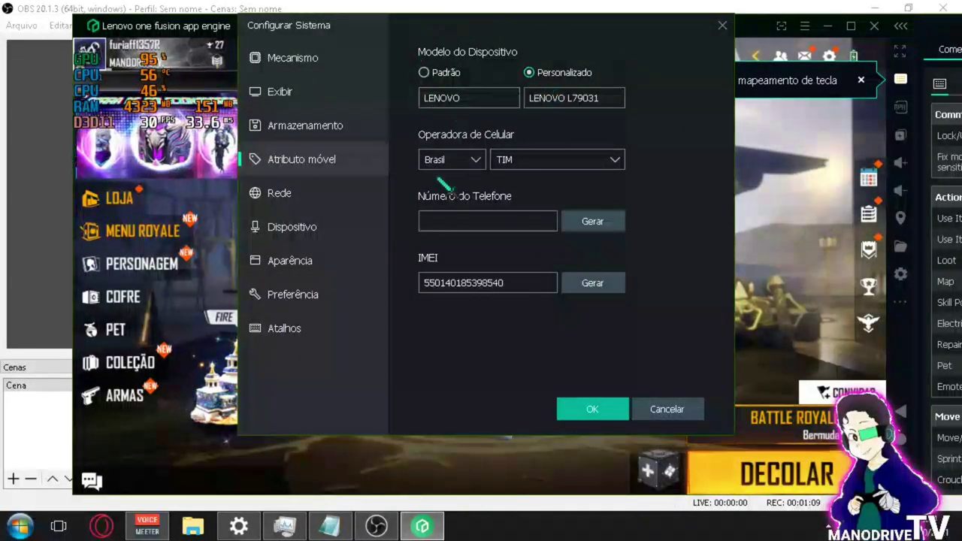
Copy xiaomi from the Bloco de notas file and set it as the custom device brand in the emulator
click(331, 526)
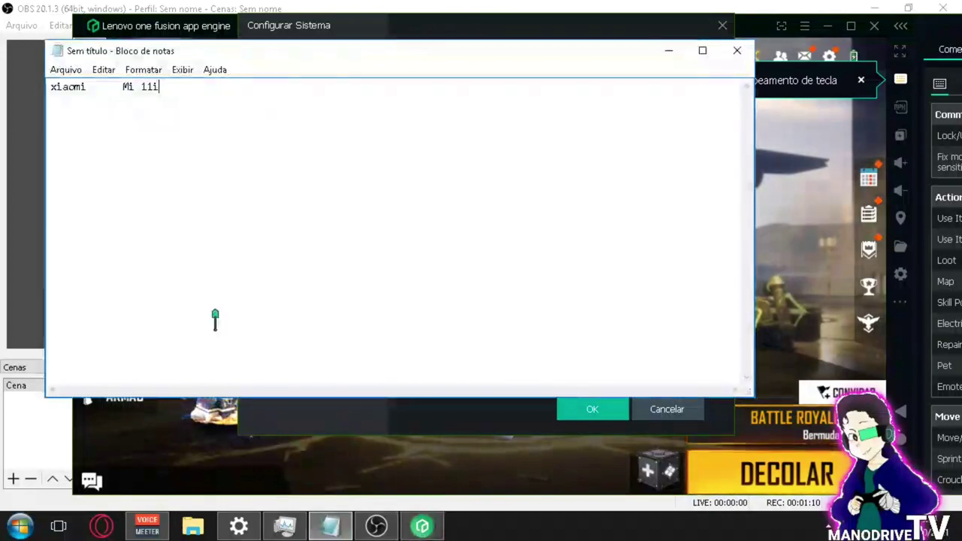
right_click(68, 93)
click(129, 140)
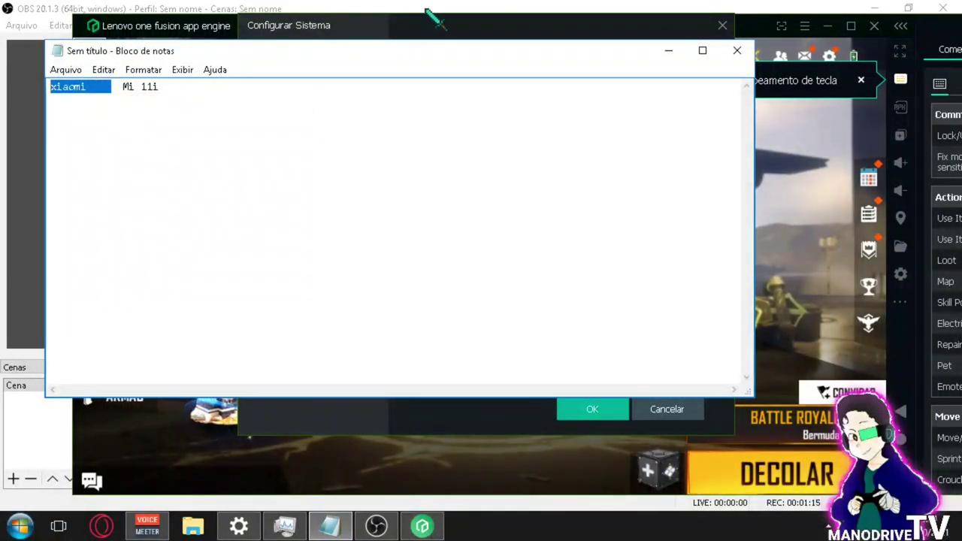
click(421, 36)
click(473, 98)
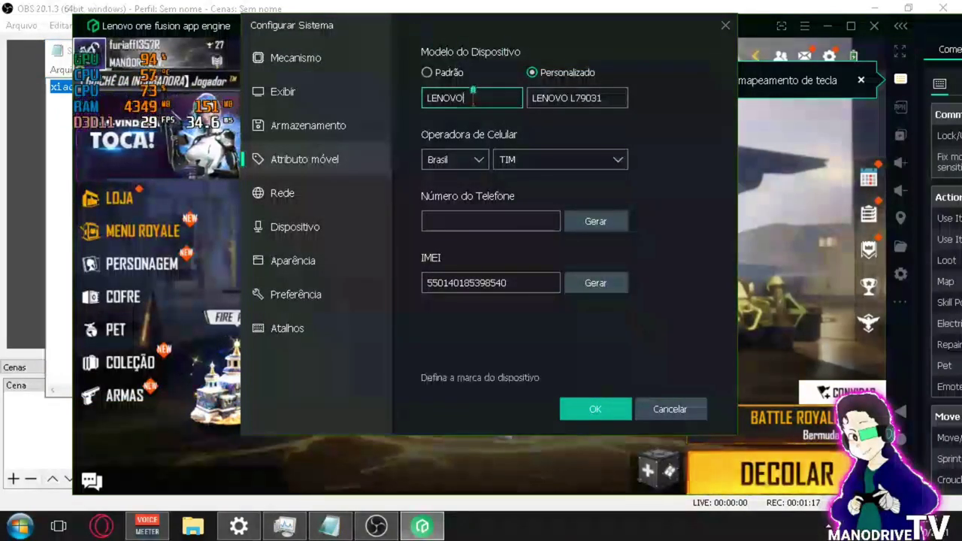
key(BackSpace)
key(BackSpace)
key(BackSpace)
key(BackSpace)
key(BackSpace)
key(BackSpace)
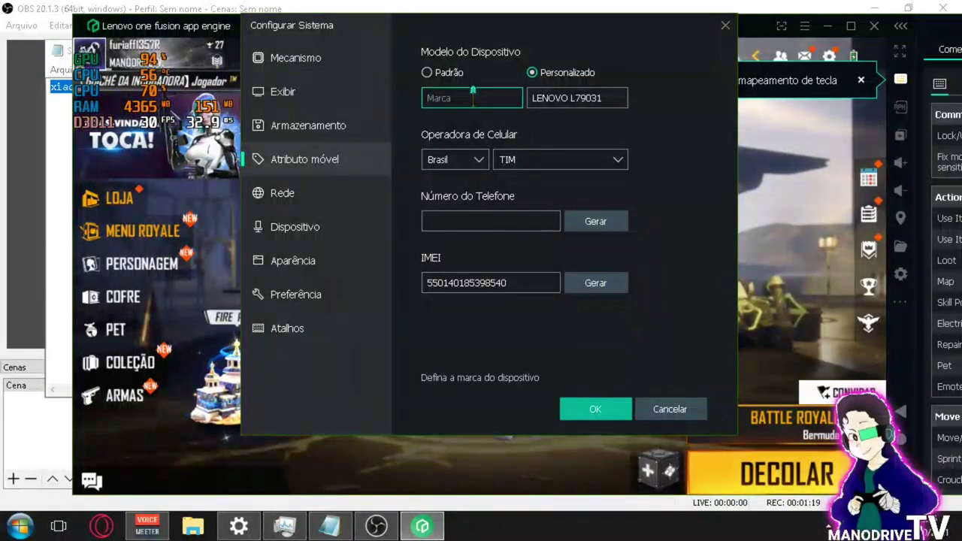
text(xiaomi)
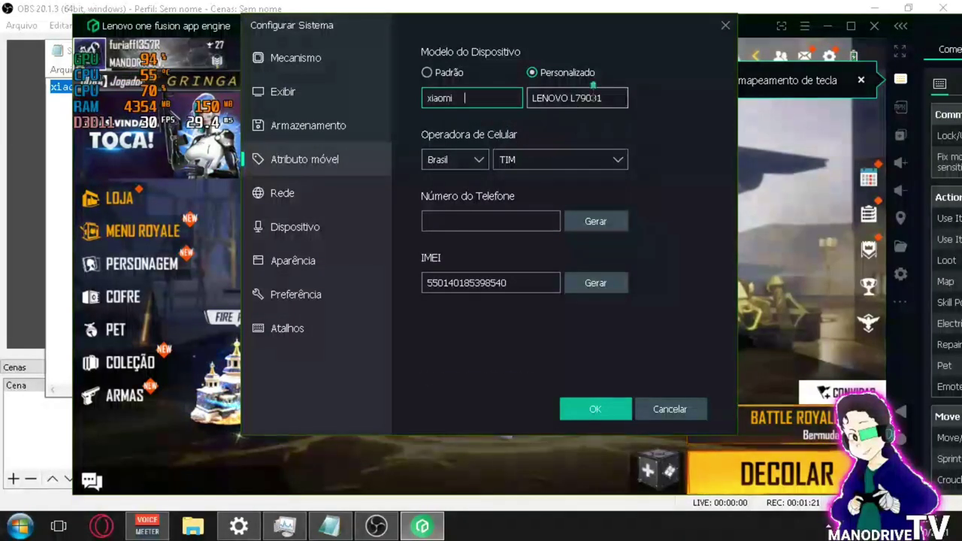
Replace the custom device model with Mi 11i, copied from the Bloco de notas file
drag(606, 97, 502, 96)
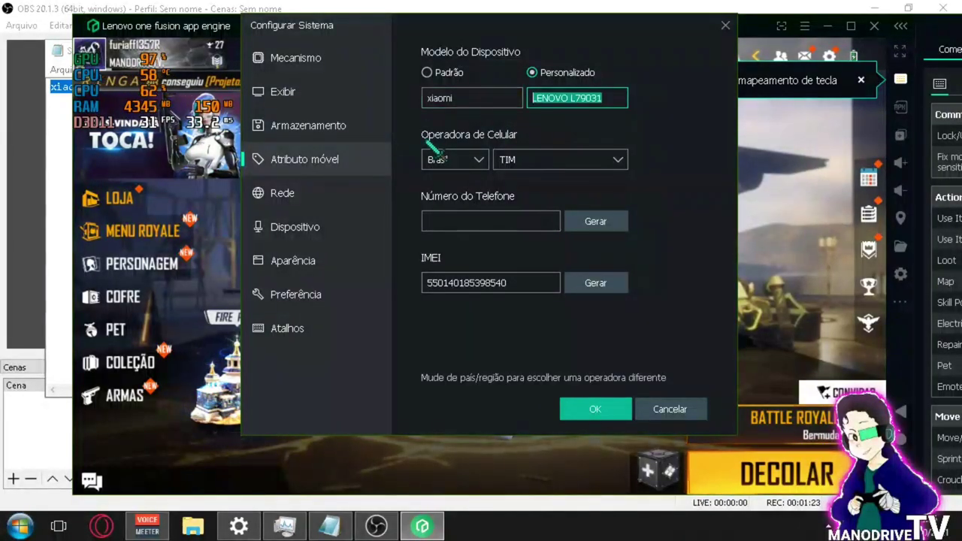
key(BackSpace)
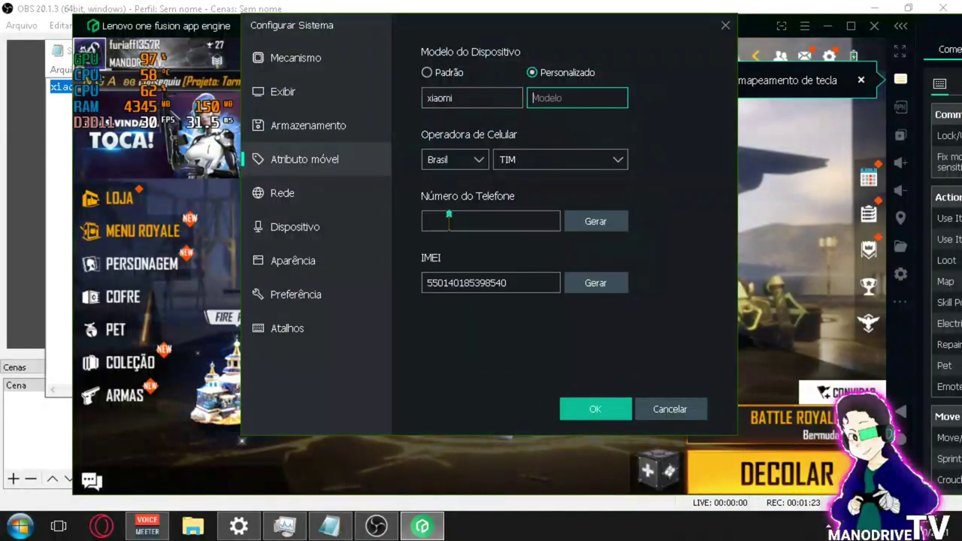
click(329, 525)
drag(159, 96, 125, 93)
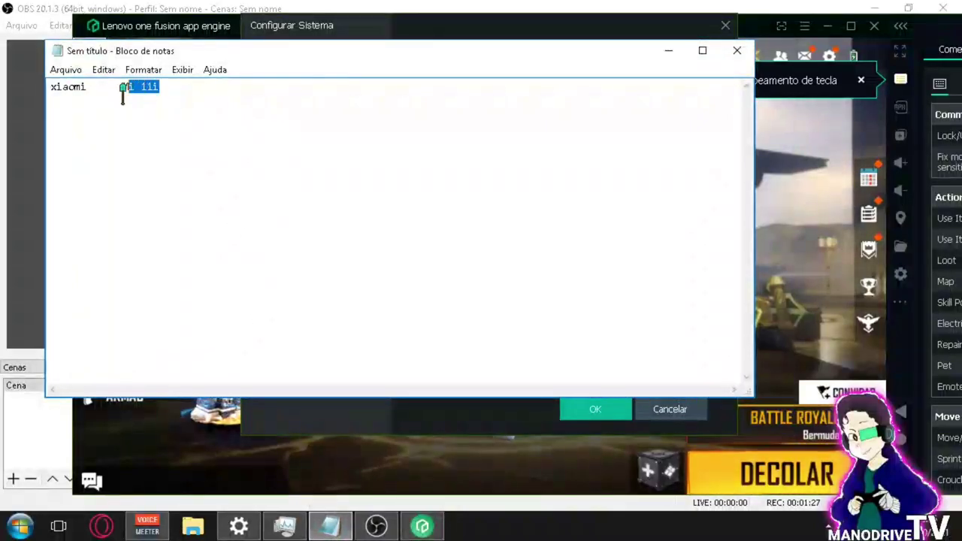
right_click(160, 86)
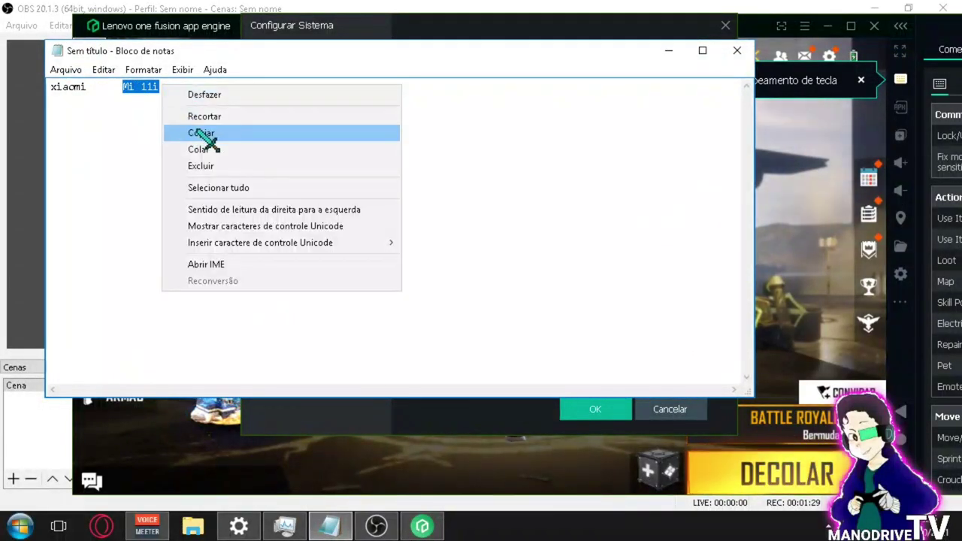
click(207, 133)
click(490, 32)
right_click(568, 96)
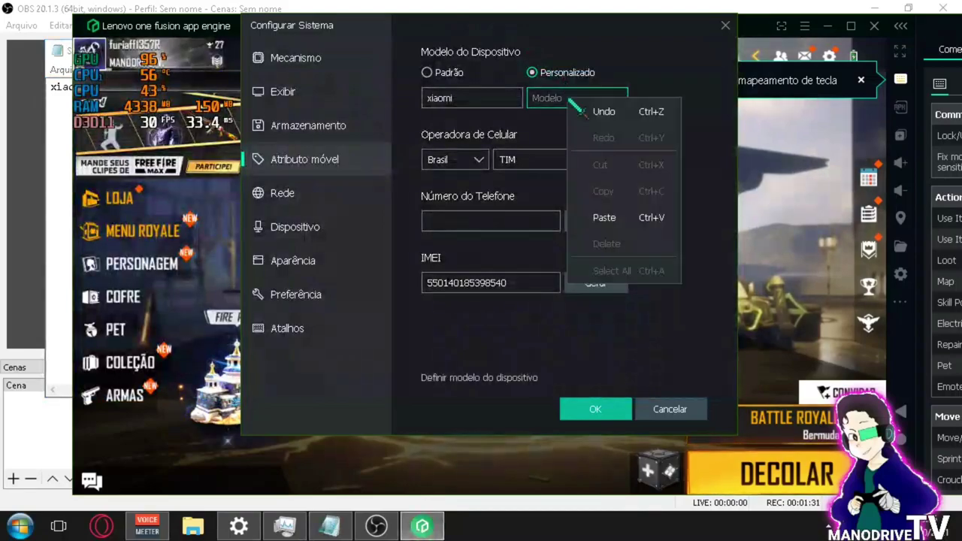
click(610, 214)
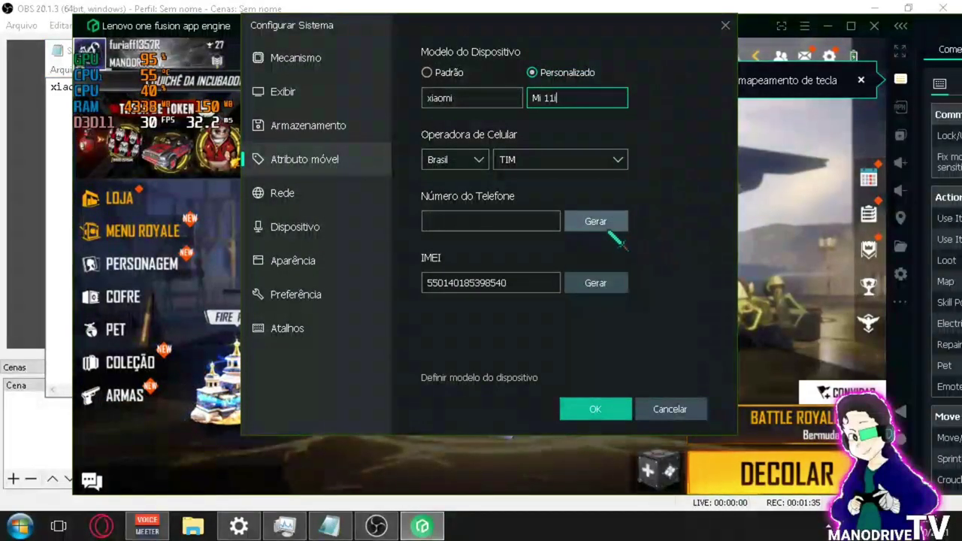
Generate a new phone number and IMEI, set the Operadora de Celular to Vivo, and apply the settings
click(612, 224)
click(573, 161)
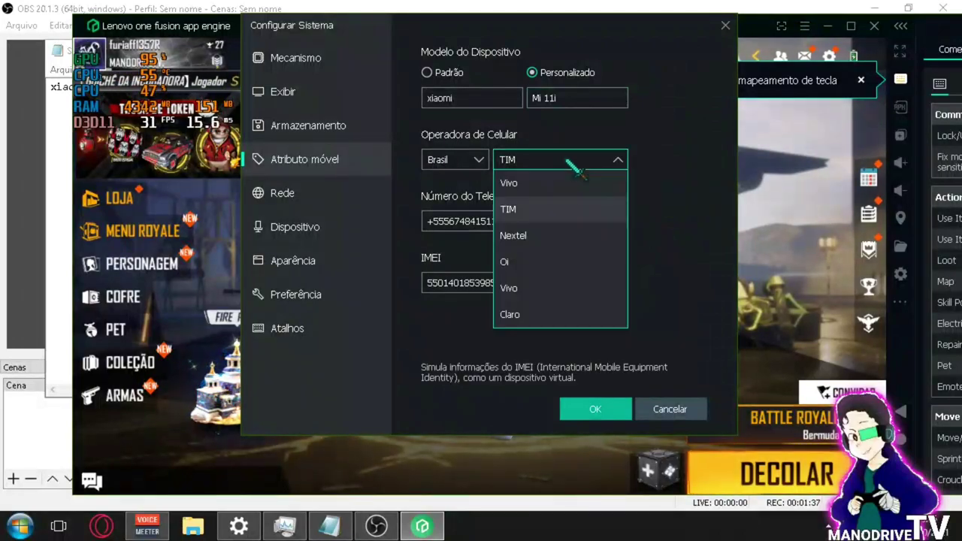
click(526, 183)
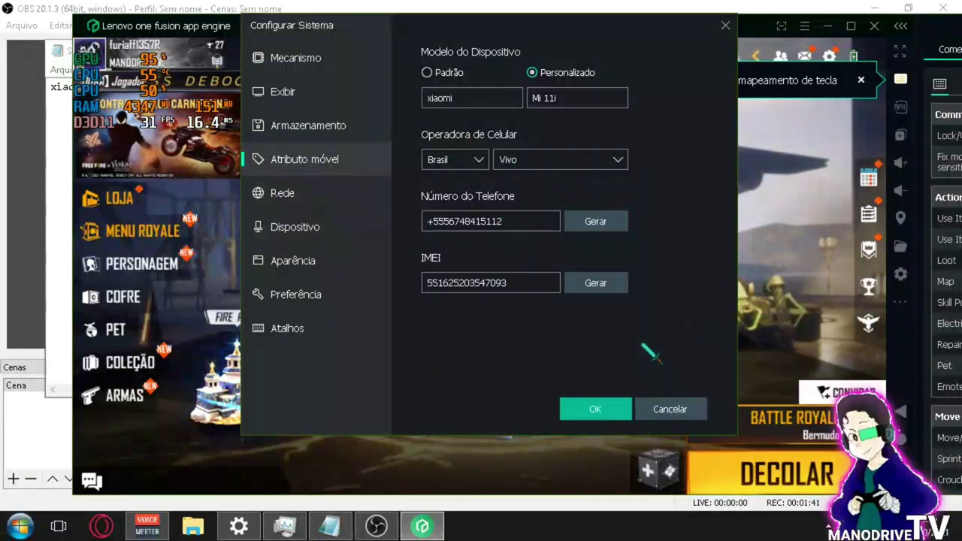
click(590, 411)
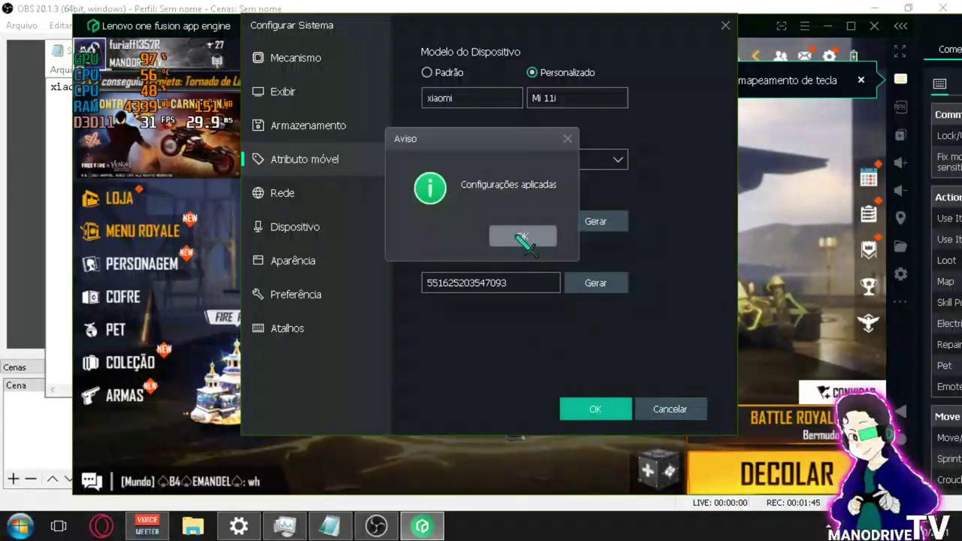
click(520, 238)
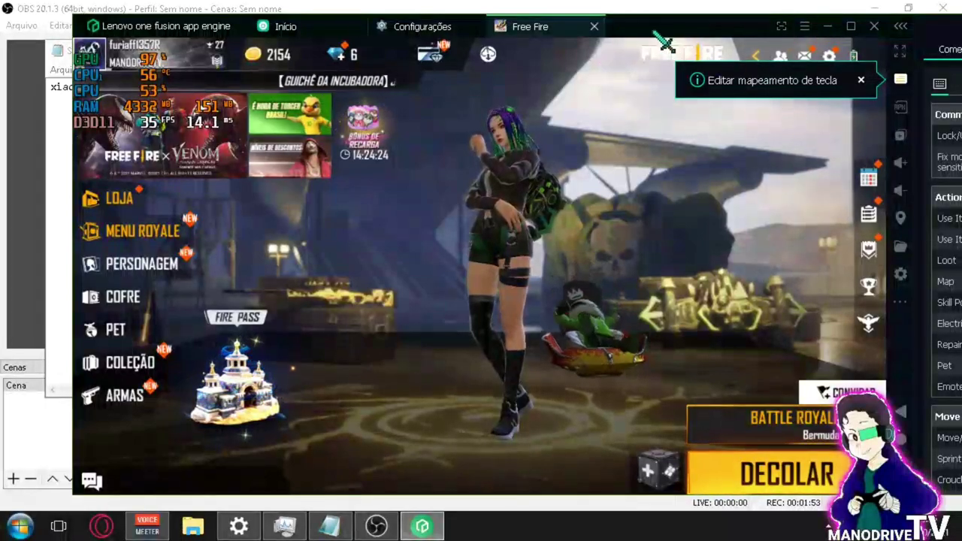
Turn on Exibir Taxa de Quadros in the emulator's window settings
click(804, 26)
mouse_move(744, 54)
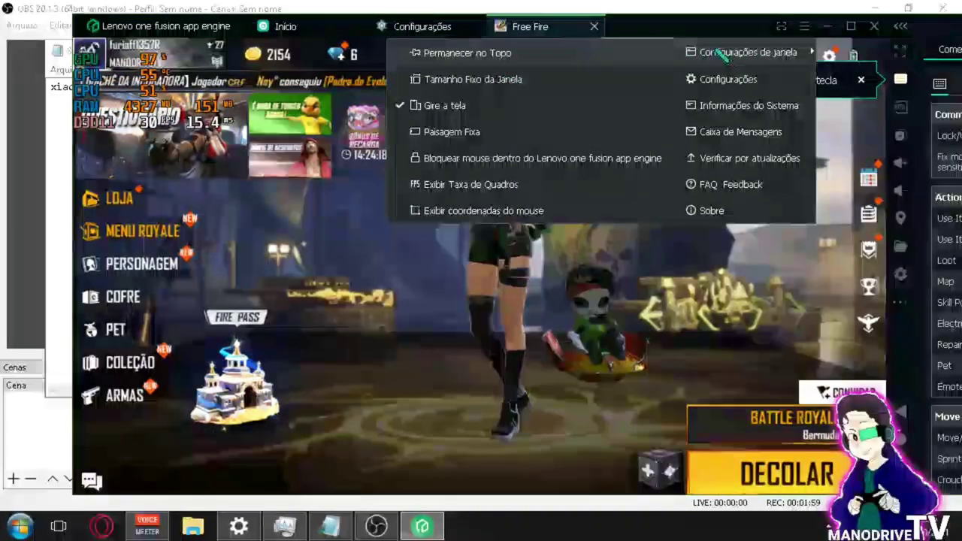
click(458, 177)
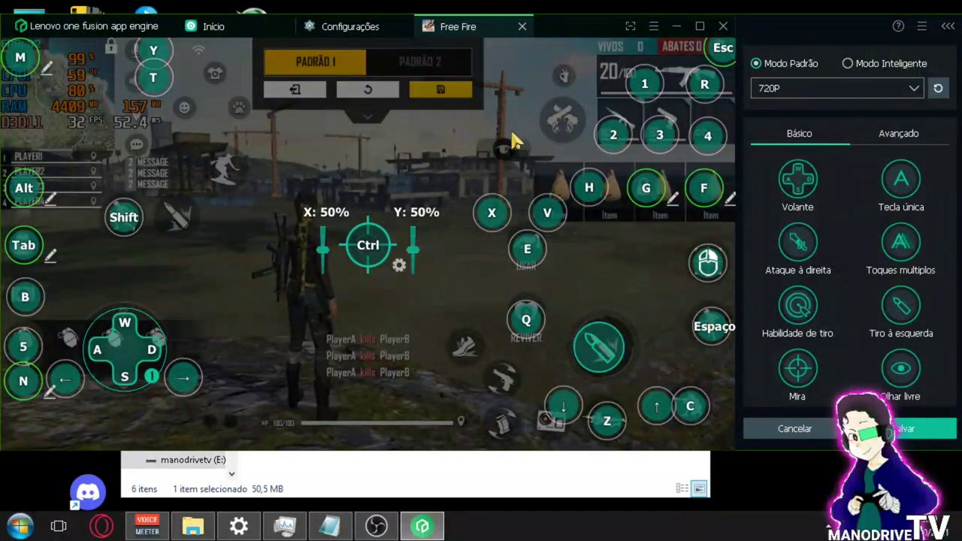
Set the Ctrl aim control's sensitivity to X 65% and Y 96%, and shift the WASD movement wheel slightly up and left
drag(408, 258, 415, 242)
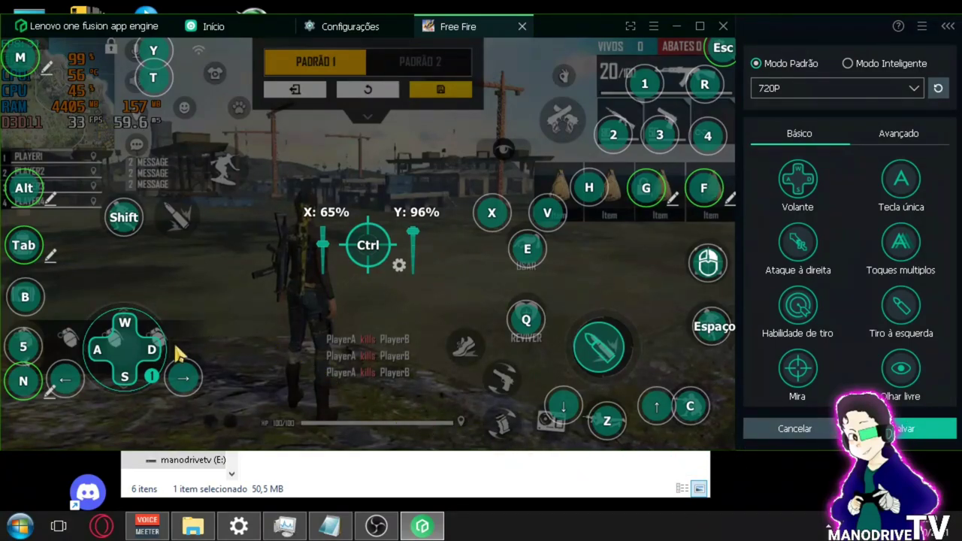
click(133, 356)
drag(130, 359, 120, 353)
click(392, 339)
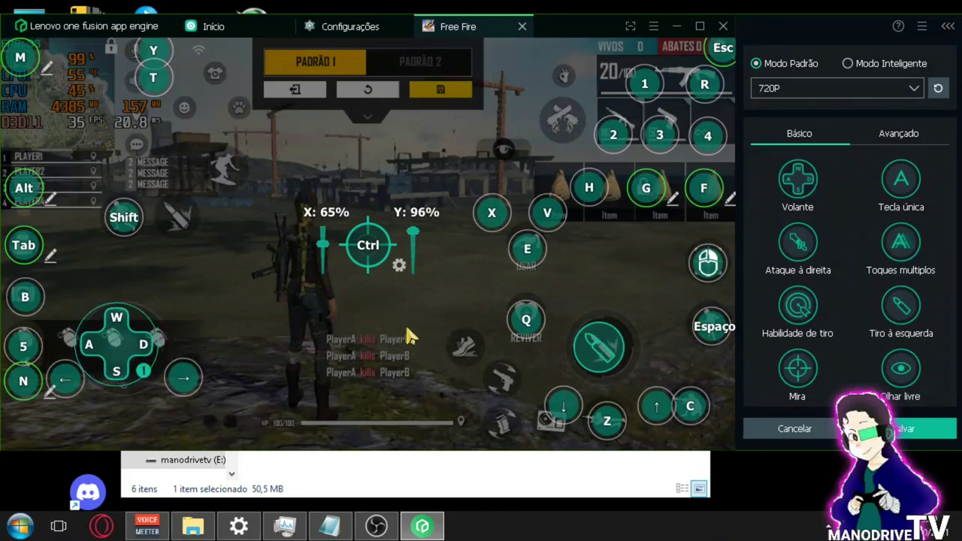